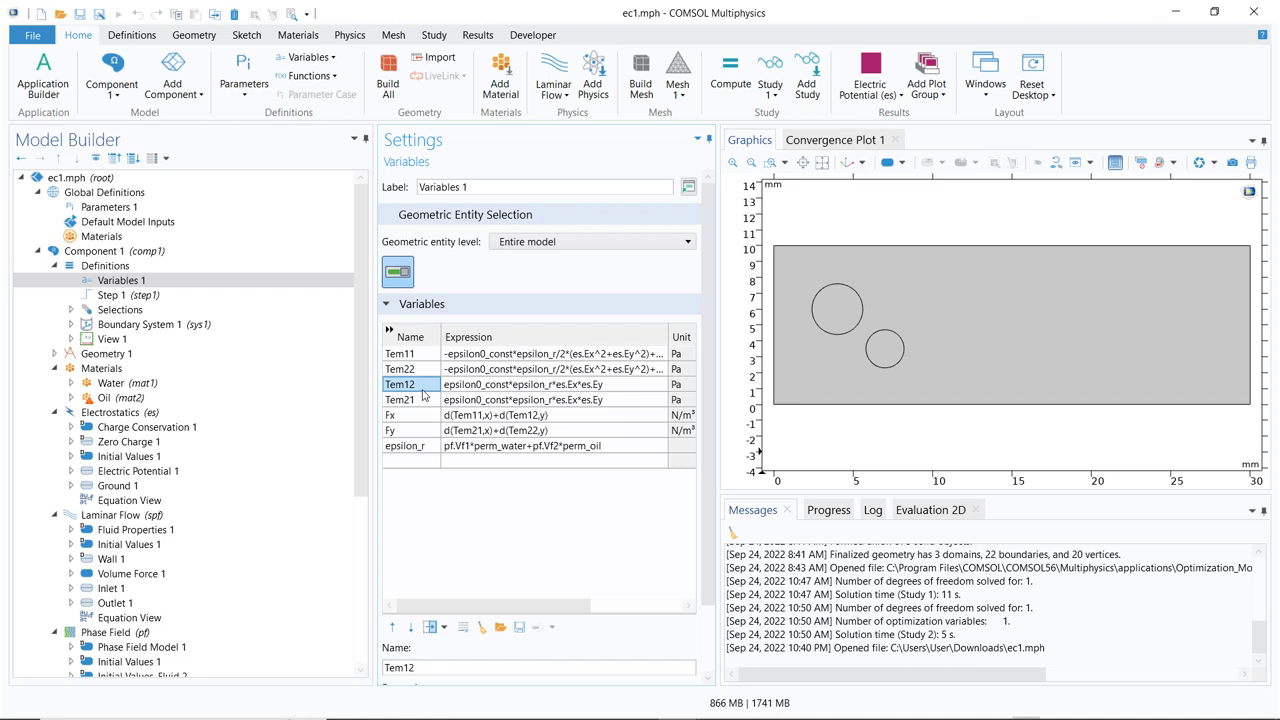
- Compare the Tem12 and Tem21 stress expressions in Variables 1, leaving them unchanged
{"action": "left_click", "coordinate": [557, 385]}
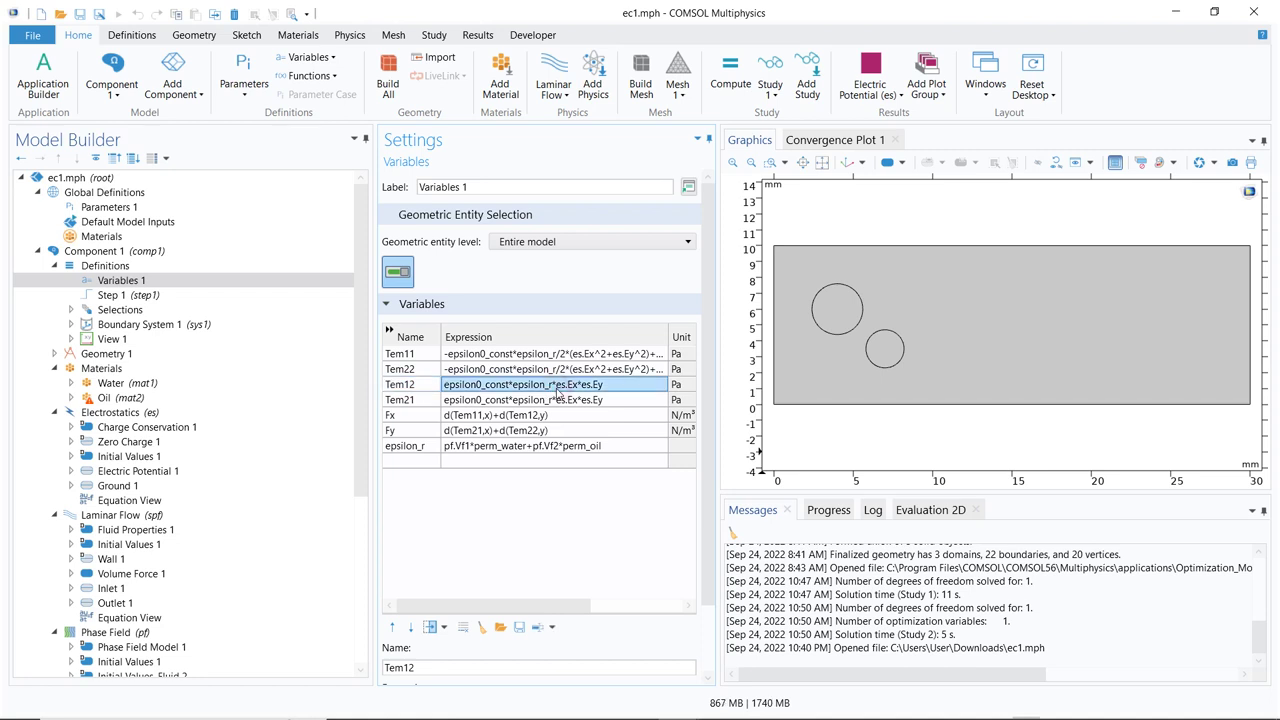
{"action": "left_click", "coordinate": [567, 400]}
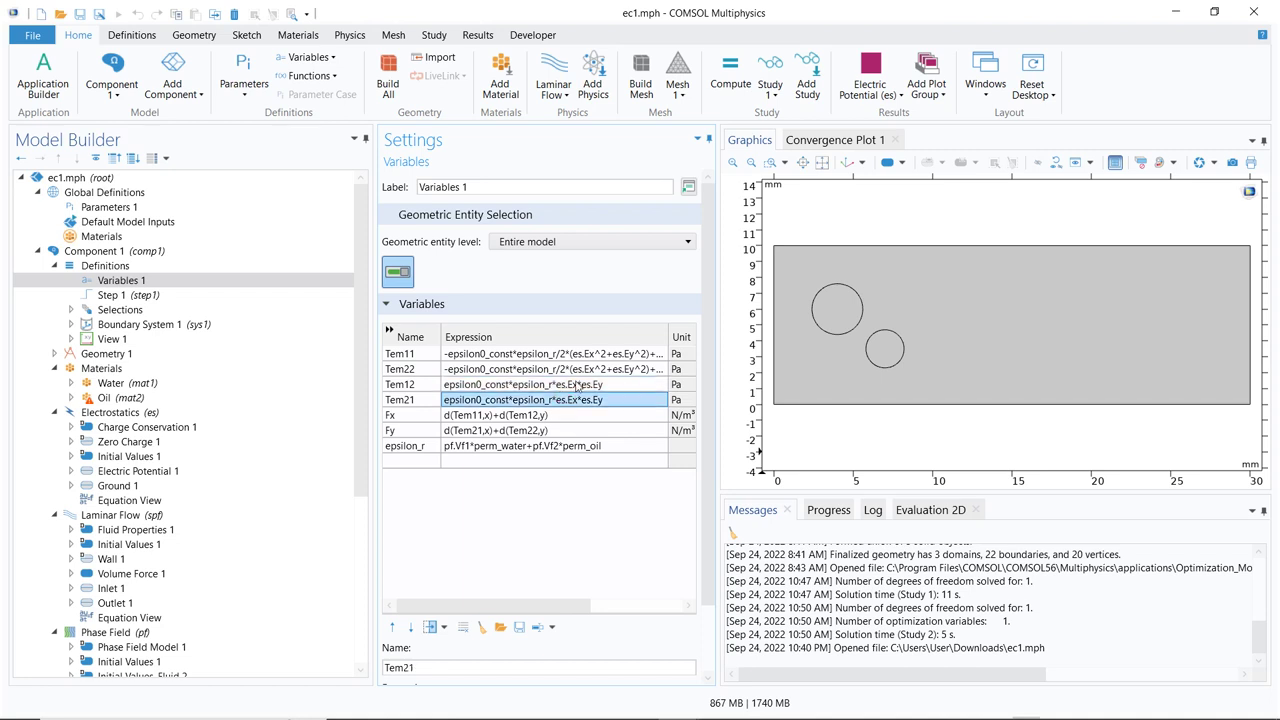
{"action": "left_click", "coordinate": [577, 386]}
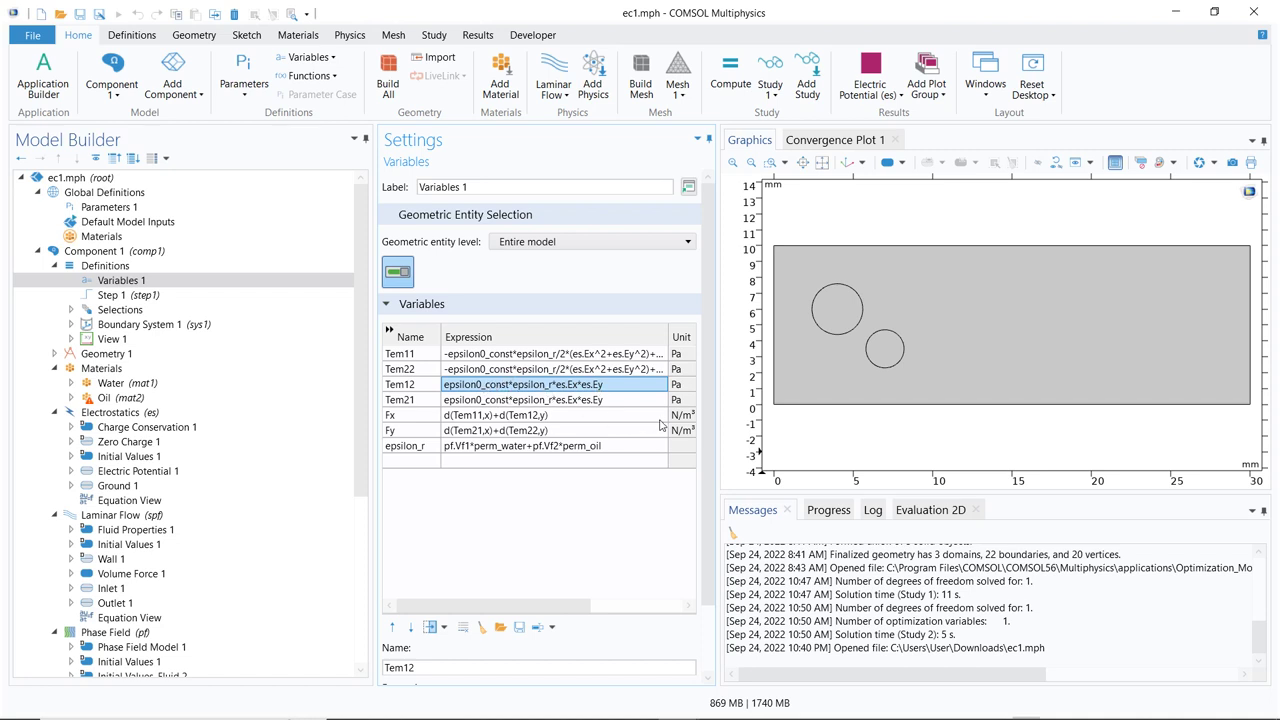
- Bring the Maxwell Stress presentation to the front from the taskbar
{"action": "mouse_move", "coordinate": [664, 716]}
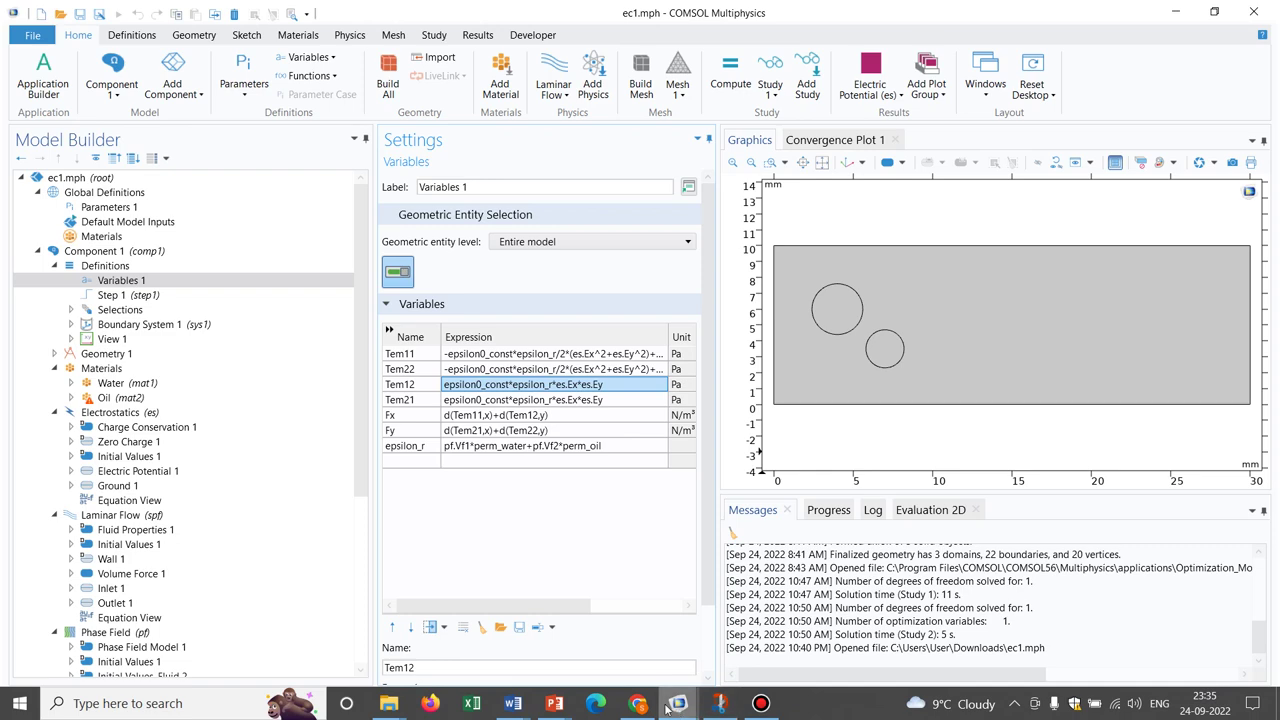
{"action": "mouse_move", "coordinate": [554, 703]}
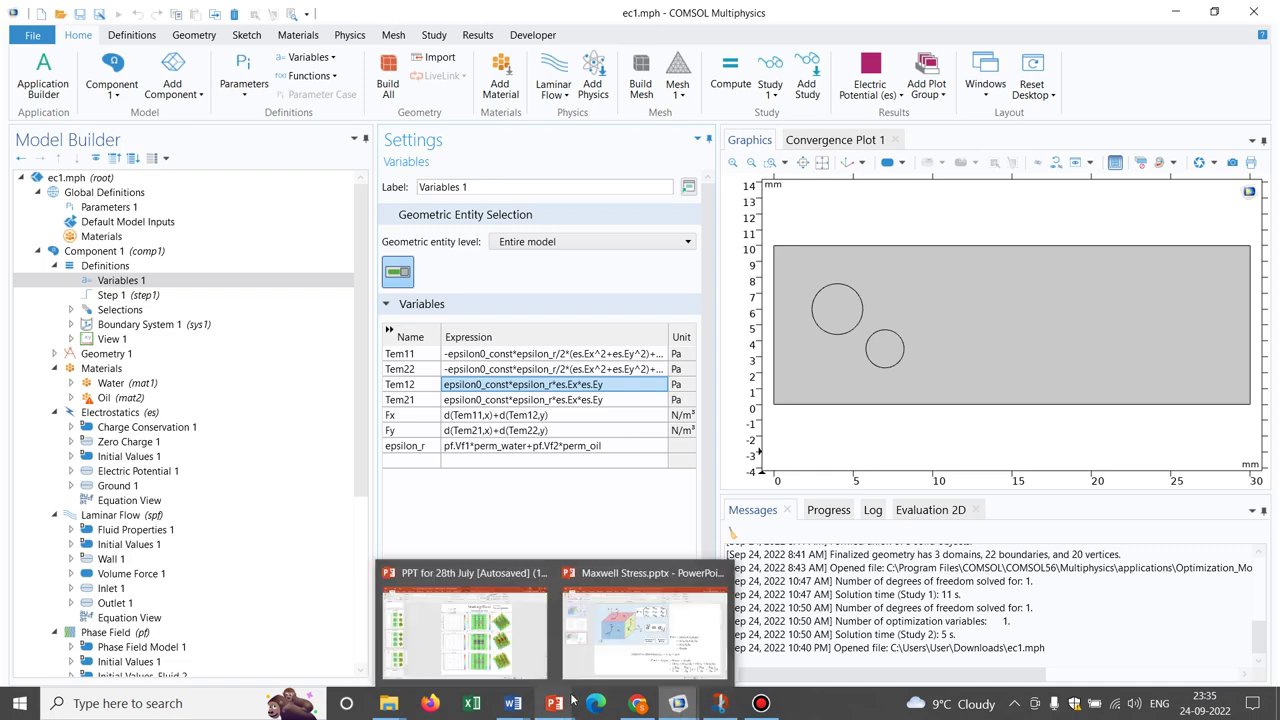
{"action": "left_click", "coordinate": [631, 637]}
- Show slide 2's Maxwell stress tensor equations, then minimize PowerPoint to reveal COMSOL
{"action": "scroll", "coordinate": [757, 358], "scroll_direction": "up", "scroll_amount": 1}
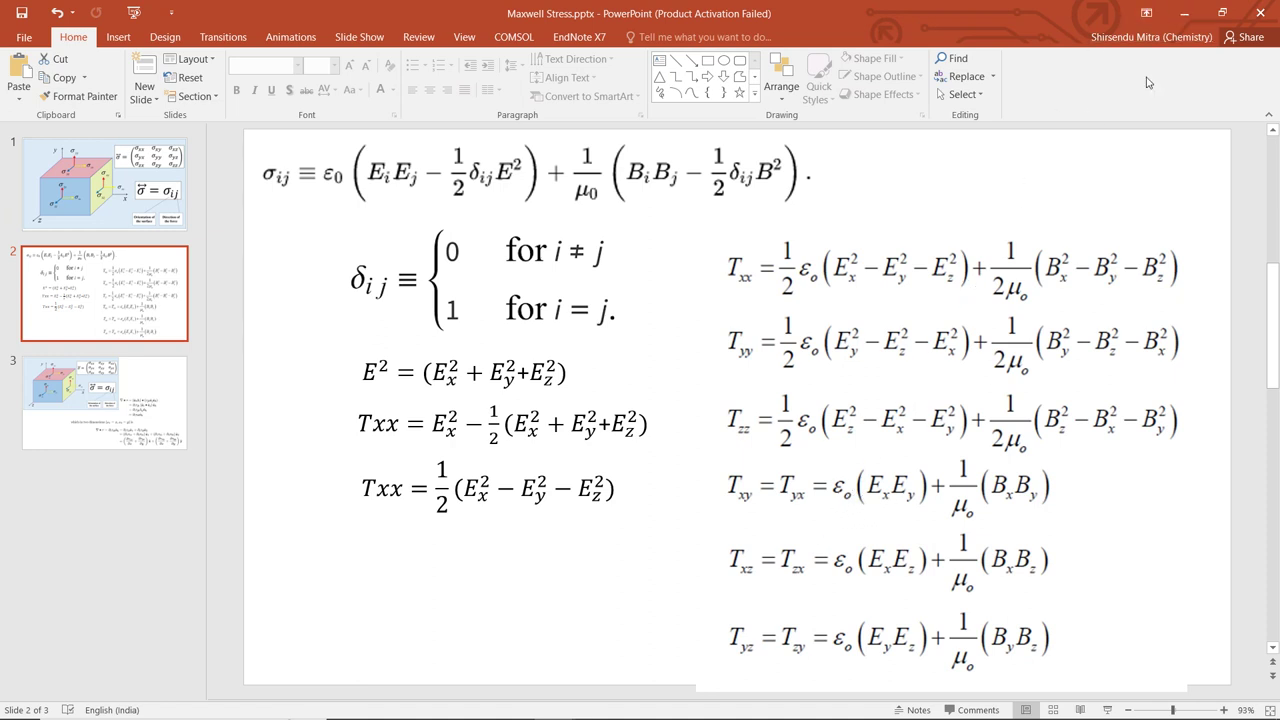
{"action": "left_click", "coordinate": [1187, 12]}
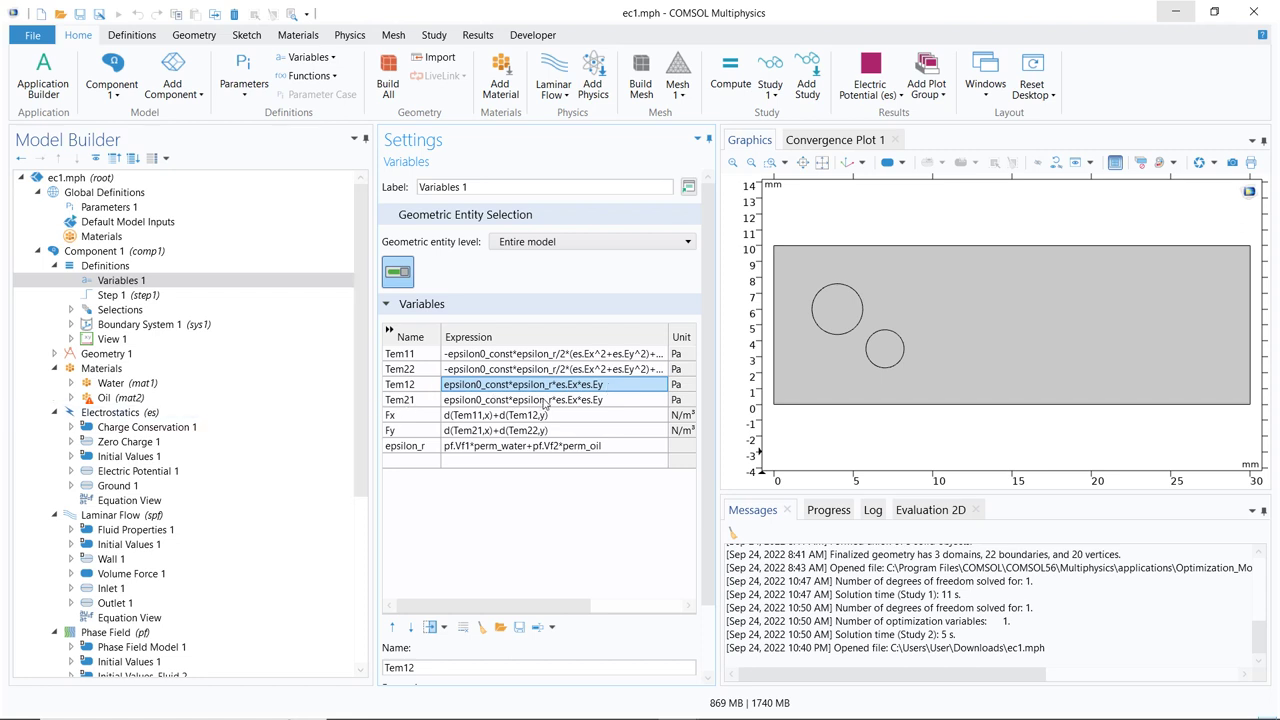
- Widen the settings area and the Expression column of the Variables table
{"action": "left_click", "coordinate": [606, 401]}
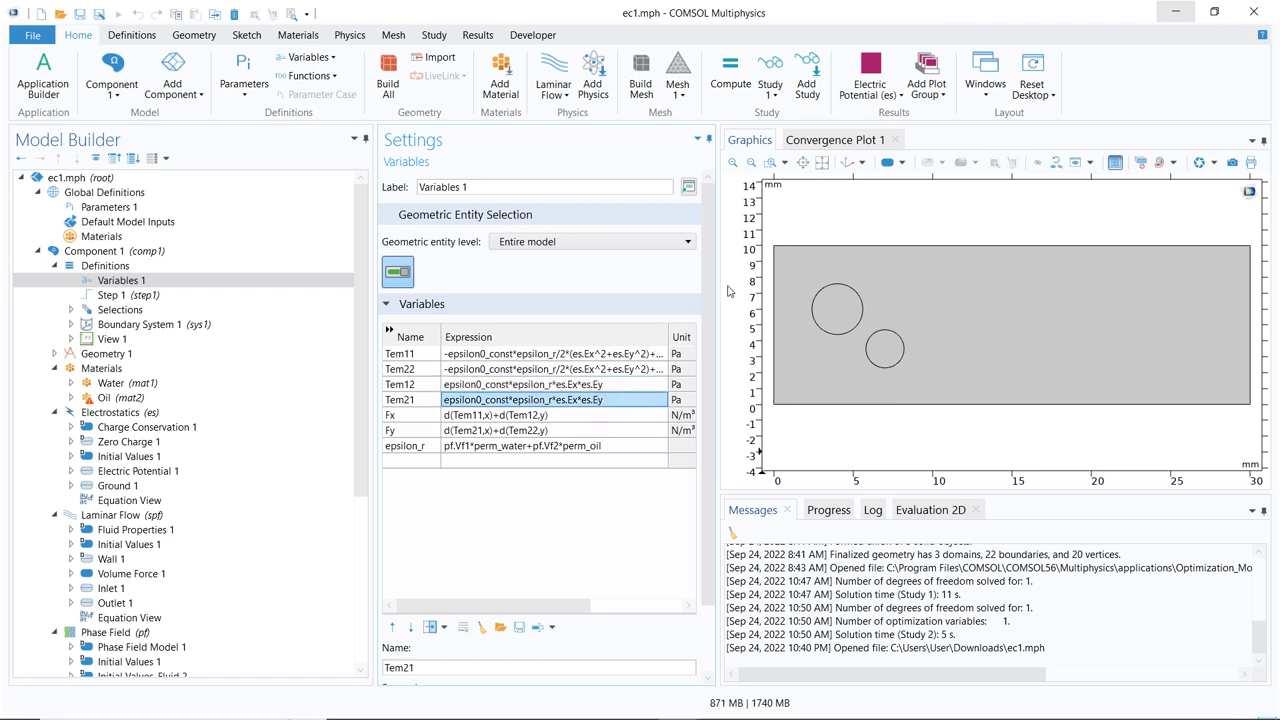
{"action": "left_click_drag", "start_coordinate": [718, 285], "coordinate": [838, 297]}
{"action": "left_click_drag", "start_coordinate": [670, 333], "coordinate": [845, 337]}
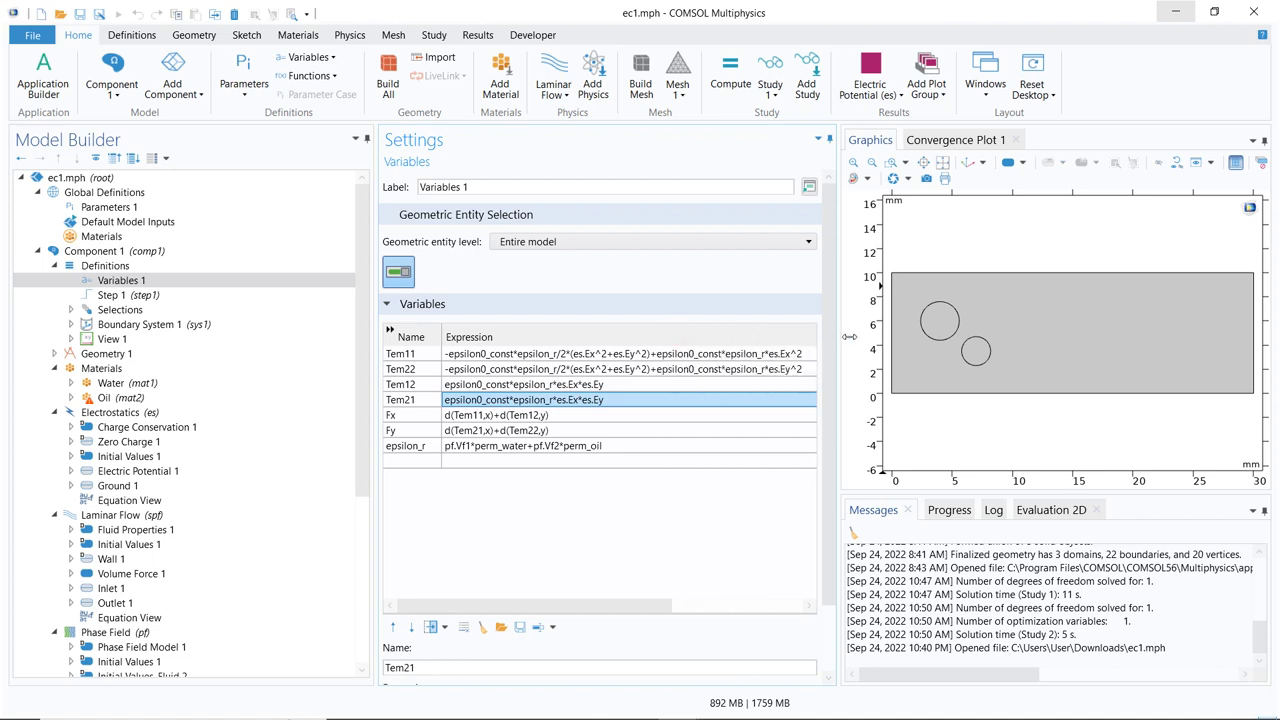
- Read the full Tem11 and Tem22 expressions with their es.Ex^2 and es.Ey^2 terms
{"action": "left_click", "coordinate": [488, 355]}
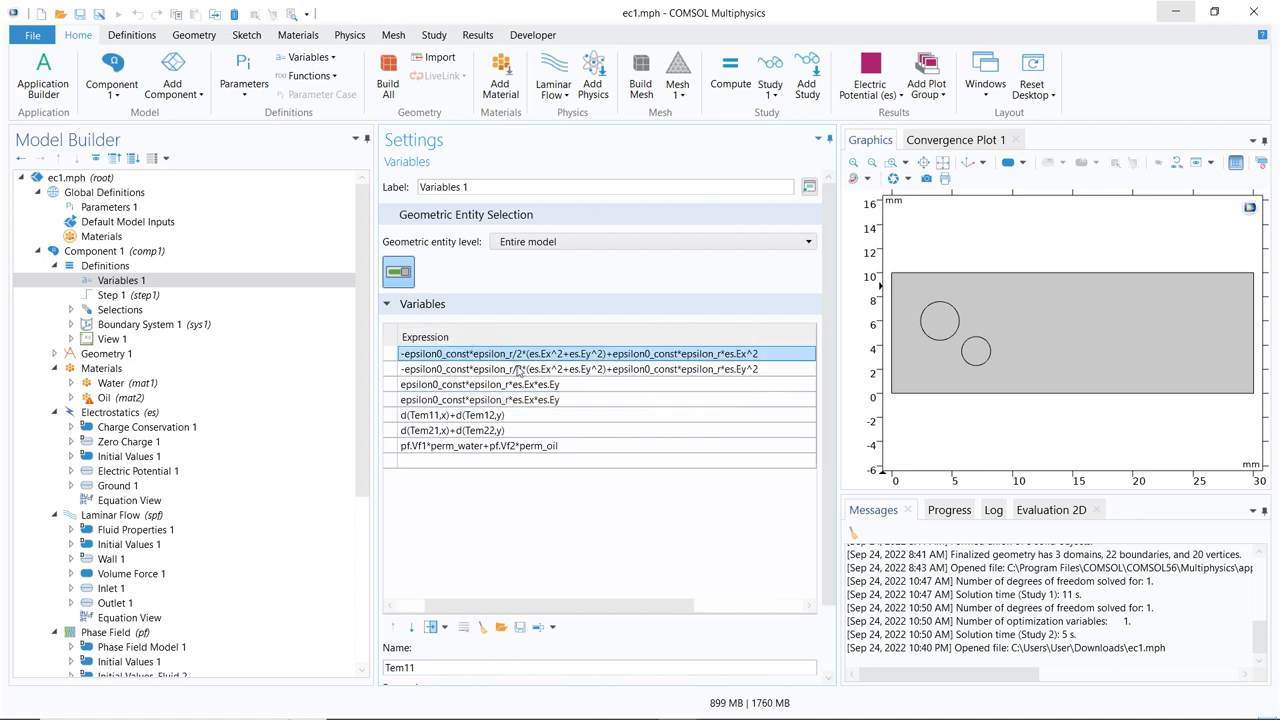
{"action": "left_click", "coordinate": [523, 370]}
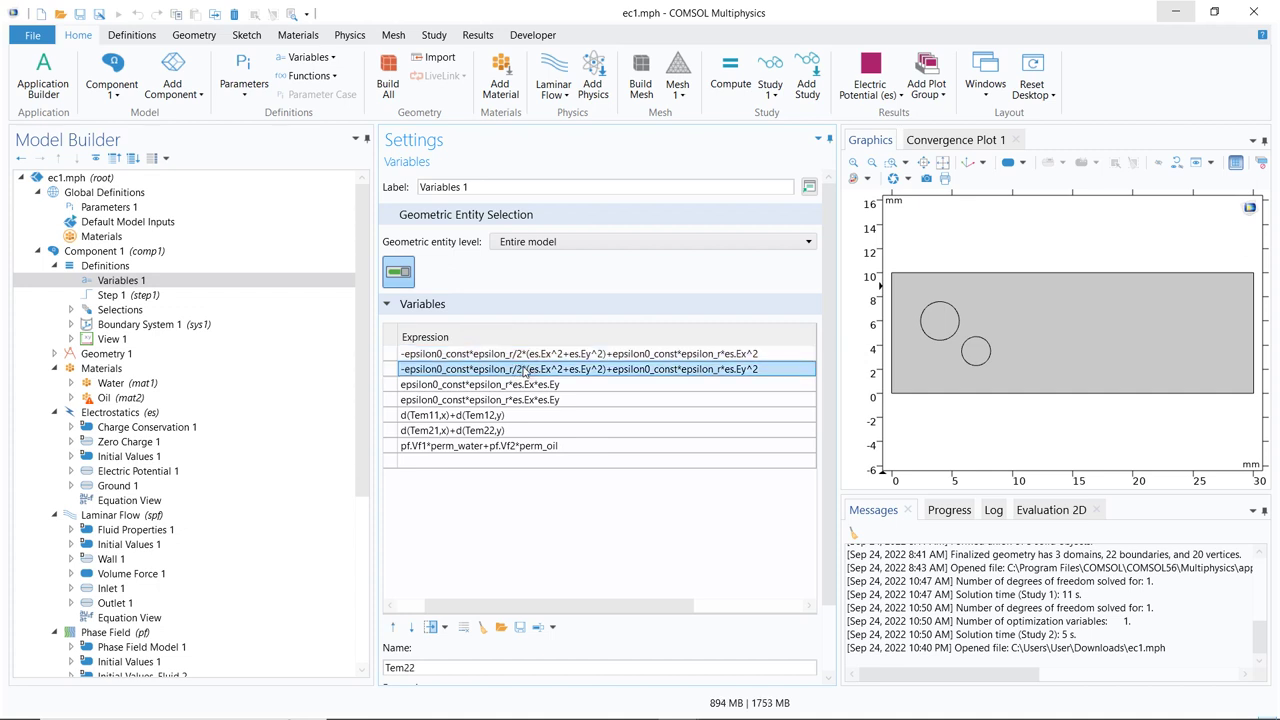
{"action": "mouse_move", "coordinate": [594, 712]}
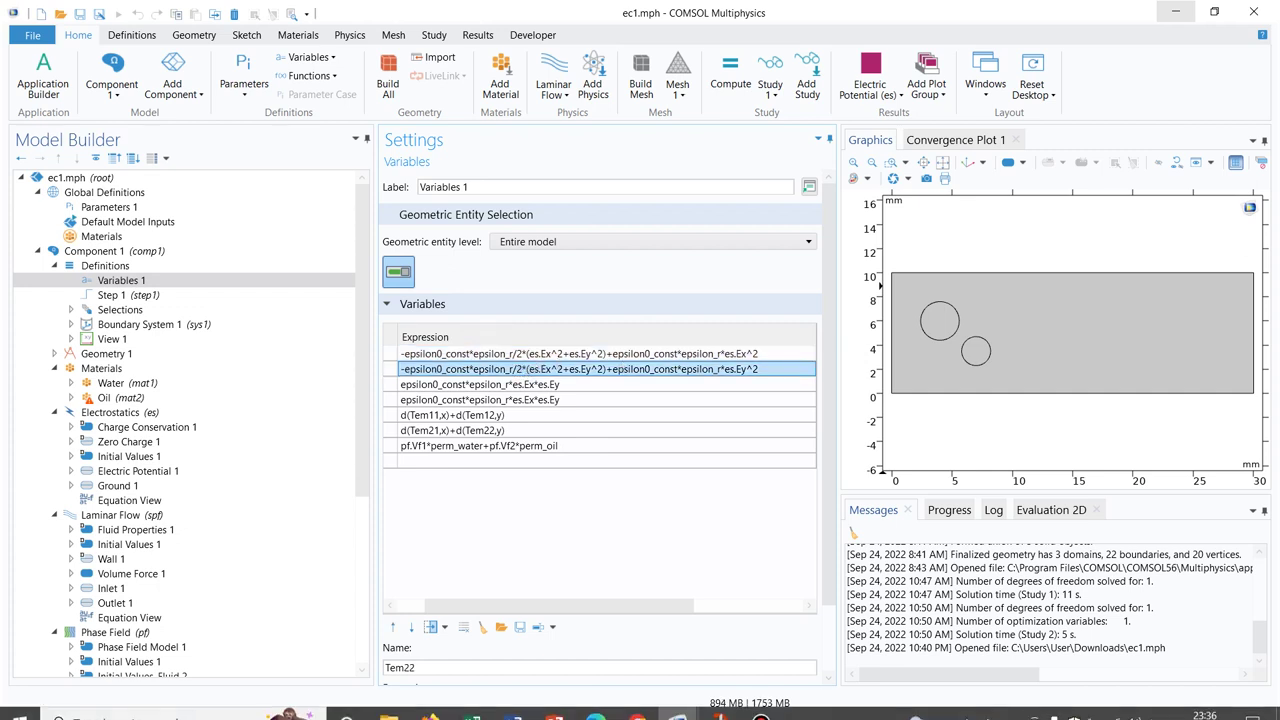
{"action": "mouse_move", "coordinate": [554, 703]}
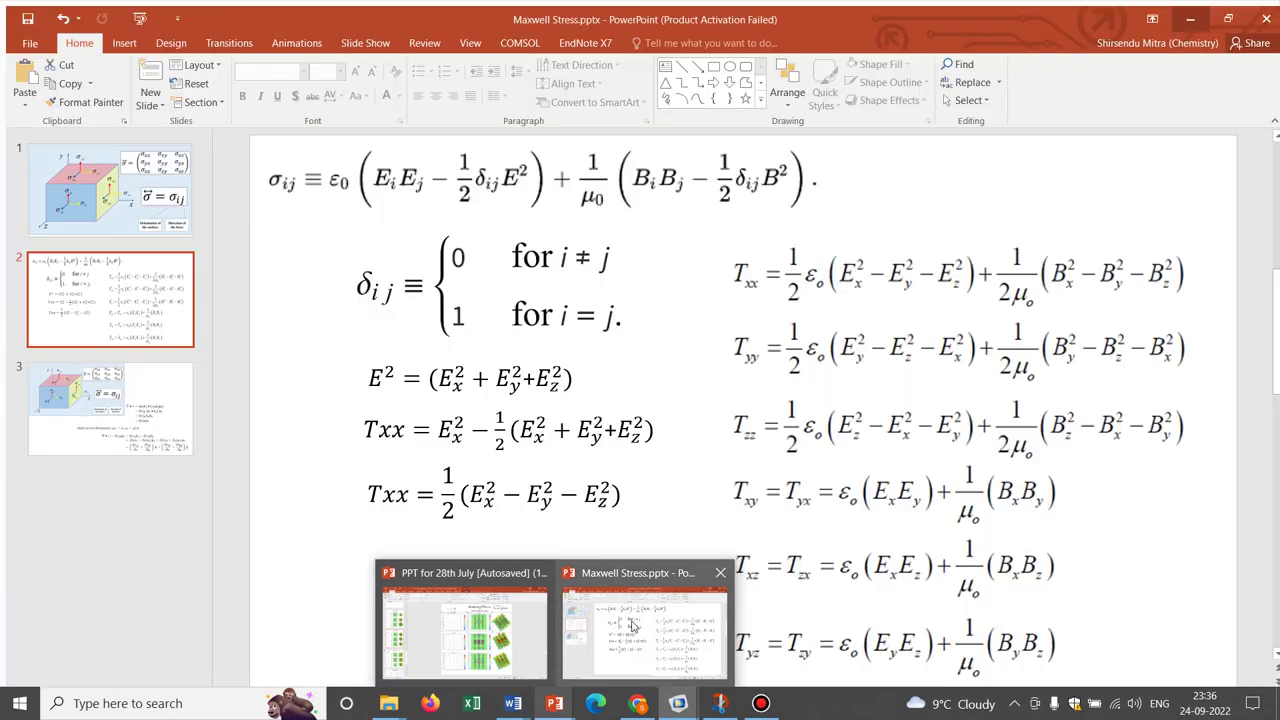
{"action": "left_click", "coordinate": [632, 625]}
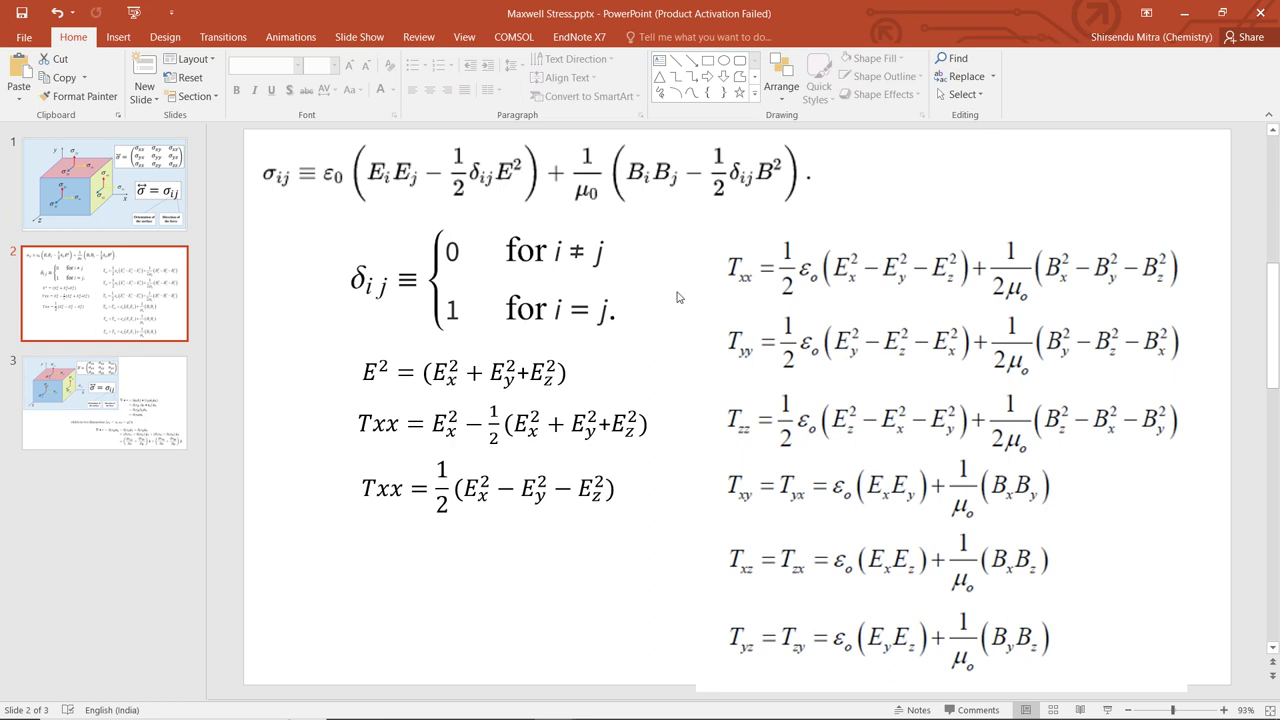
{"action": "left_click", "coordinate": [1184, 13]}
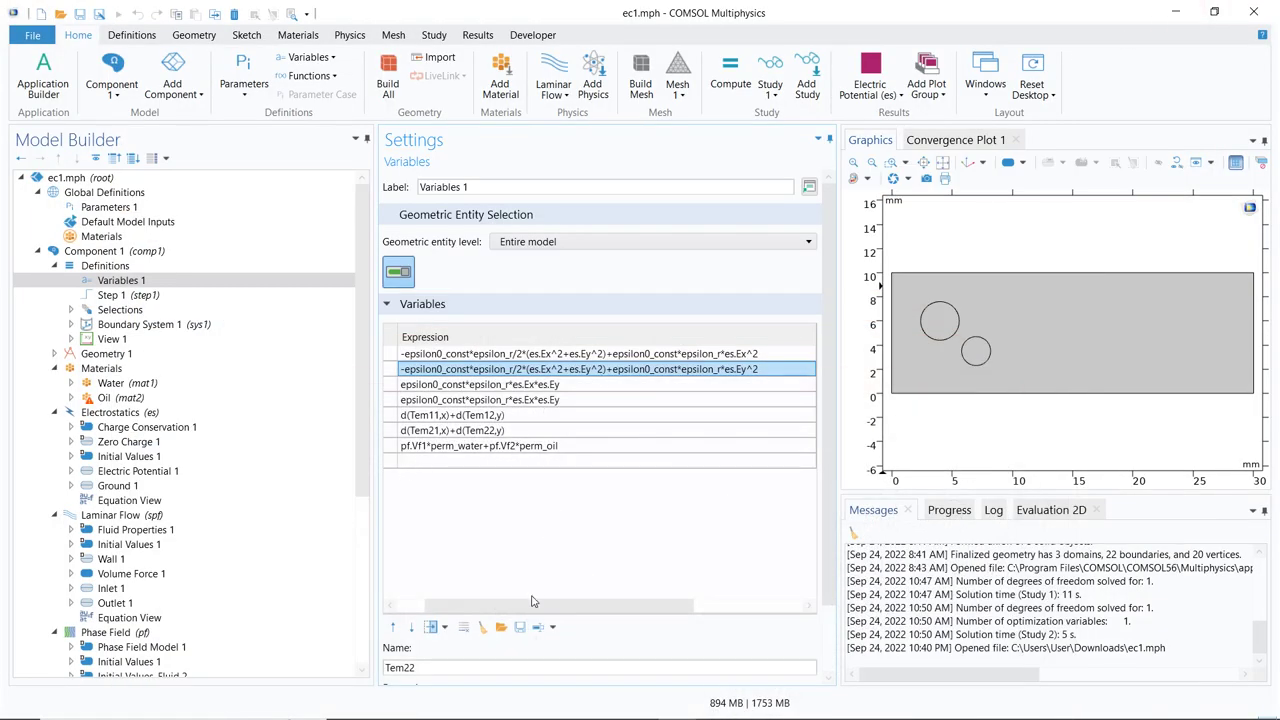
{"action": "left_click_drag", "start_coordinate": [531, 605], "coordinate": [482, 607]}
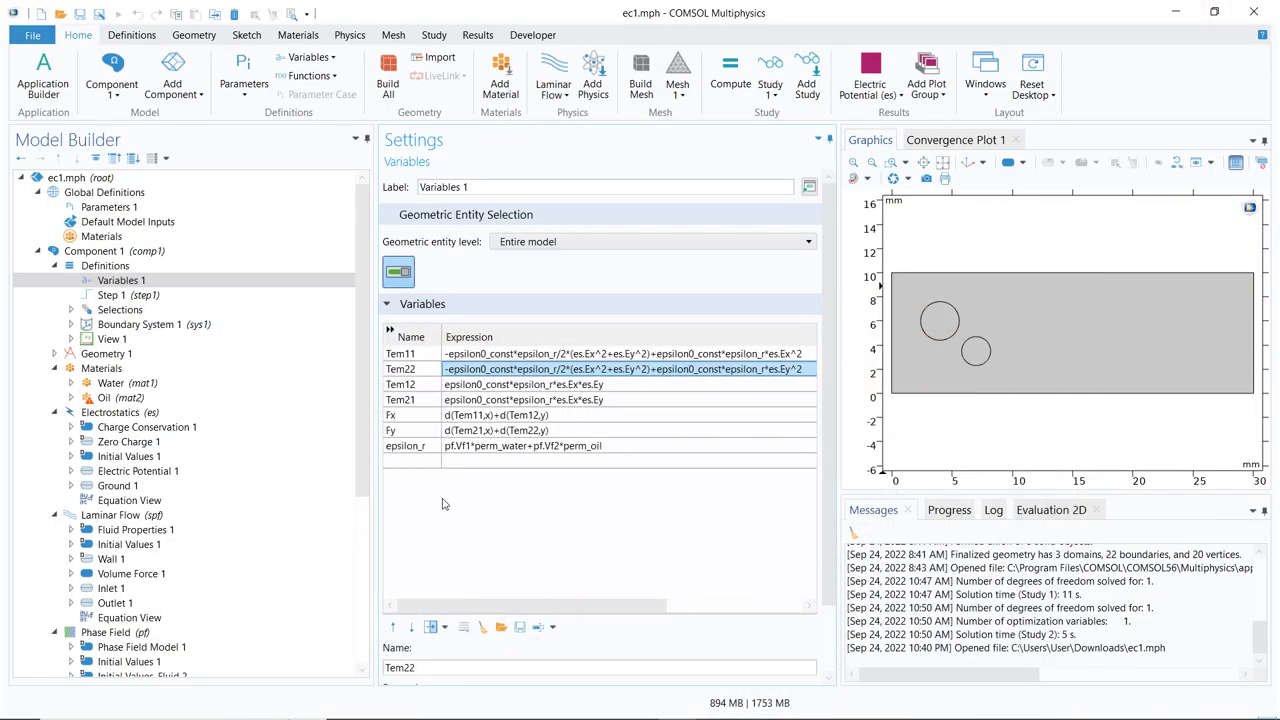
{"action": "left_click", "coordinate": [451, 420]}
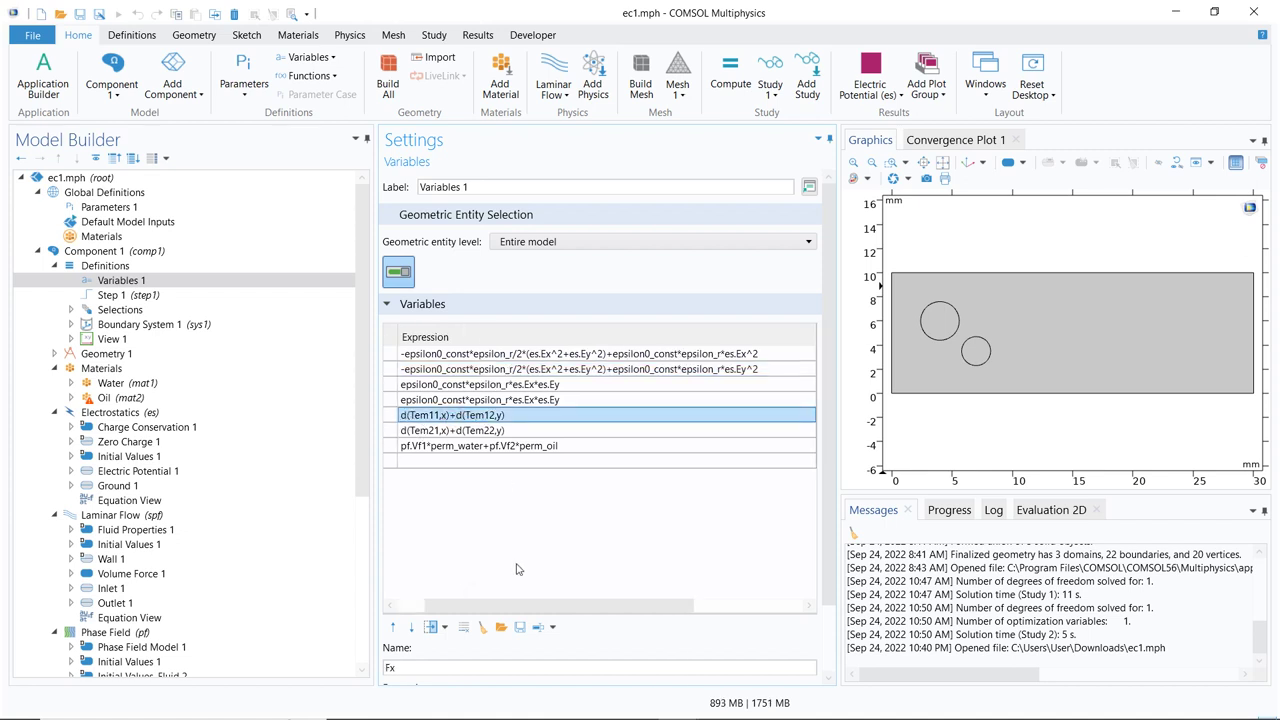
{"action": "left_click_drag", "start_coordinate": [556, 607], "coordinate": [484, 610]}
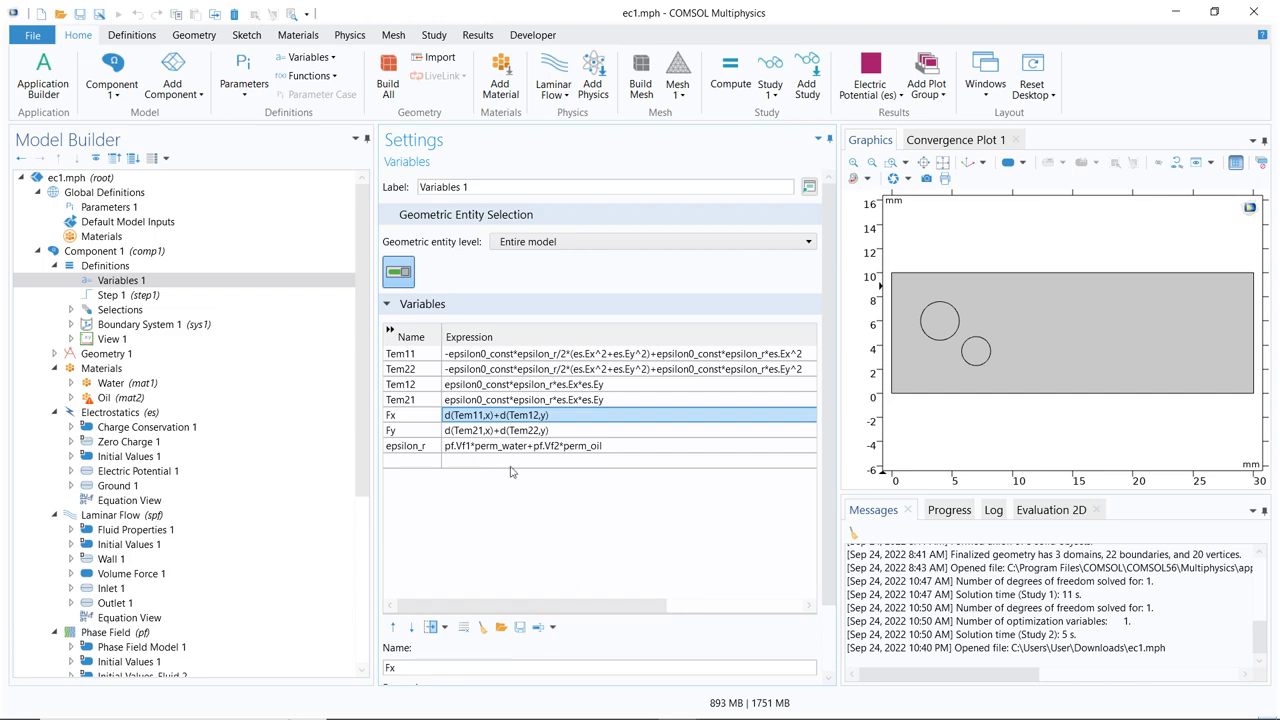
{"action": "mouse_move", "coordinate": [655, 712]}
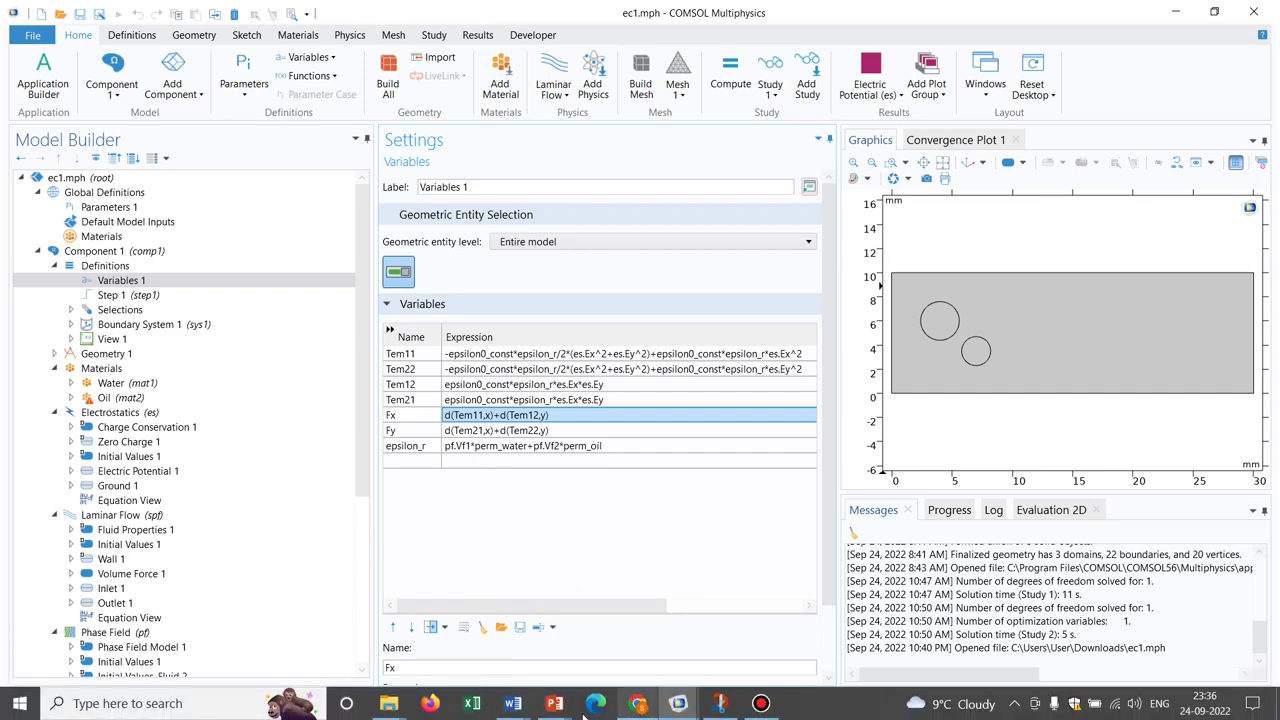
{"action": "mouse_move", "coordinate": [555, 705]}
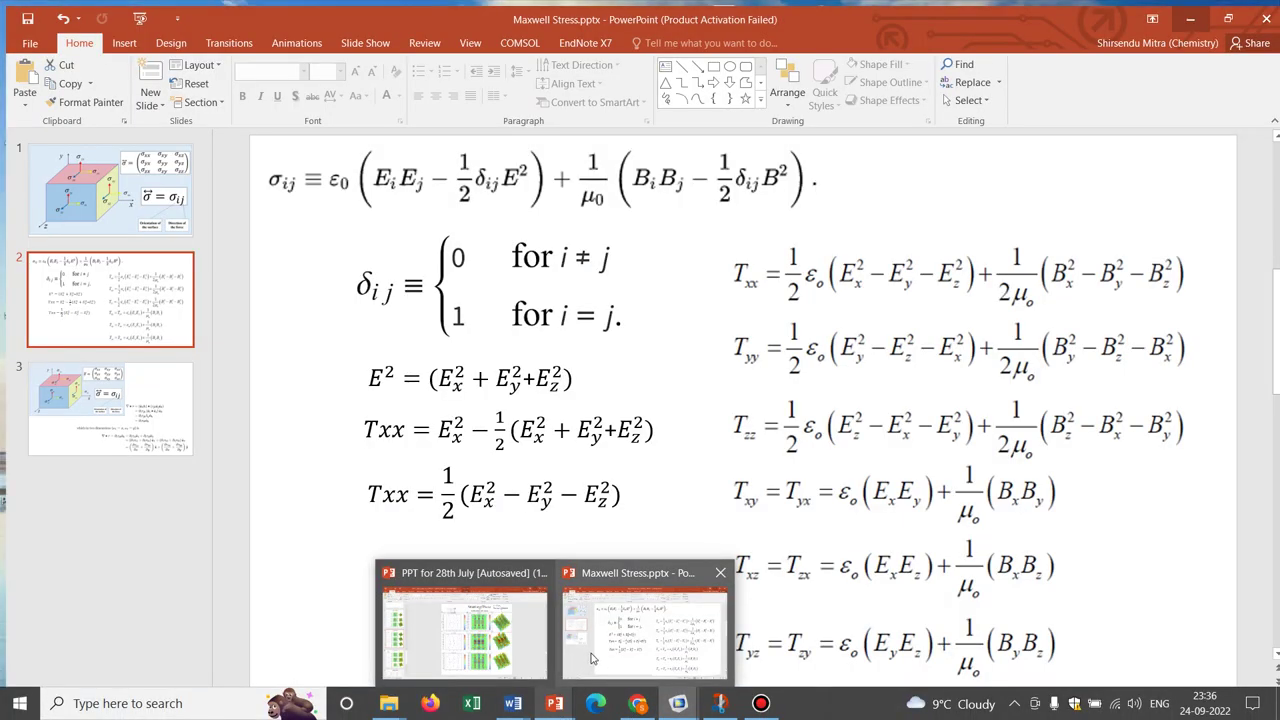
- Show slide 3 of the Maxwell Stress presentation, then minimize it to return to COMSOL
{"action": "left_click", "coordinate": [590, 660]}
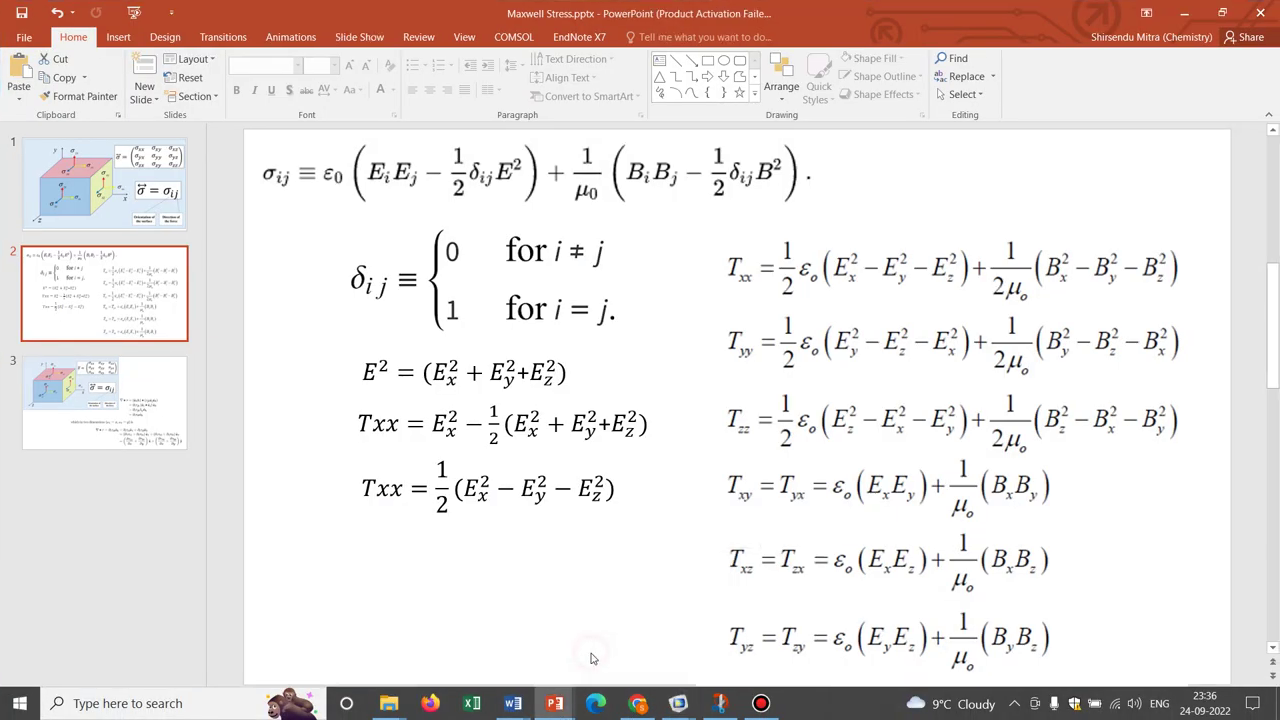
{"action": "left_click", "coordinate": [150, 382]}
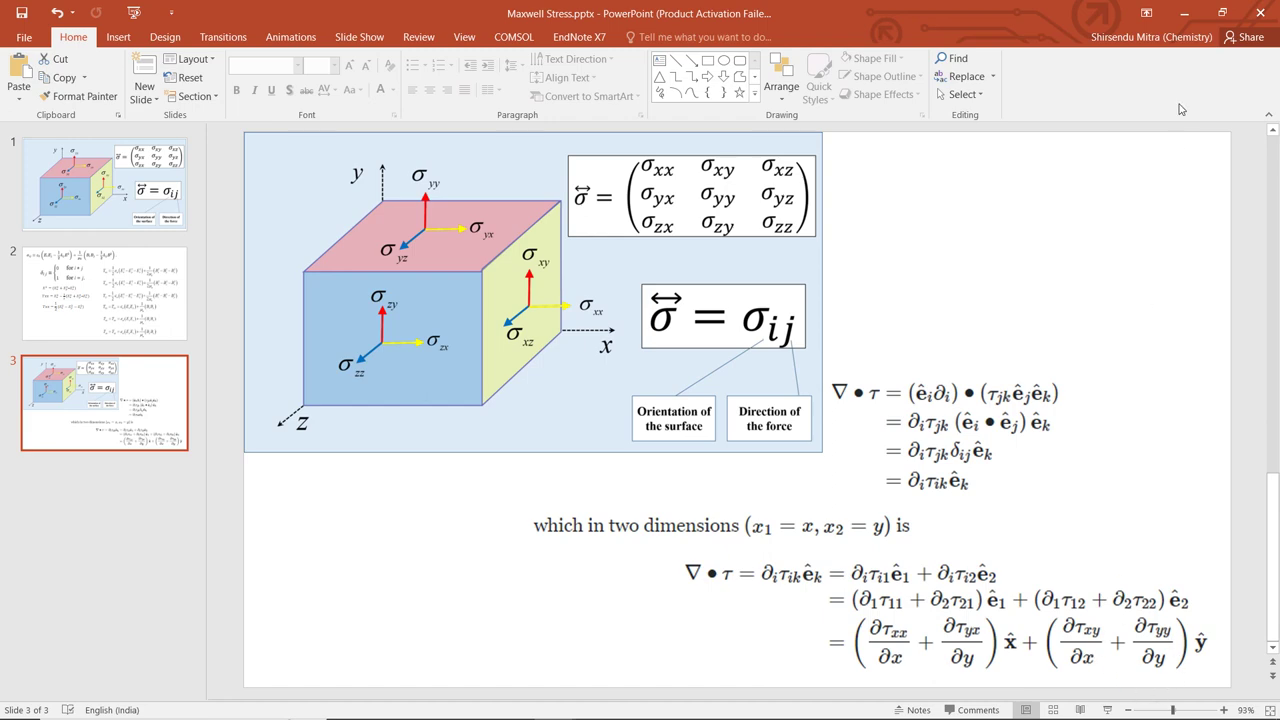
{"action": "left_click", "coordinate": [1184, 12]}
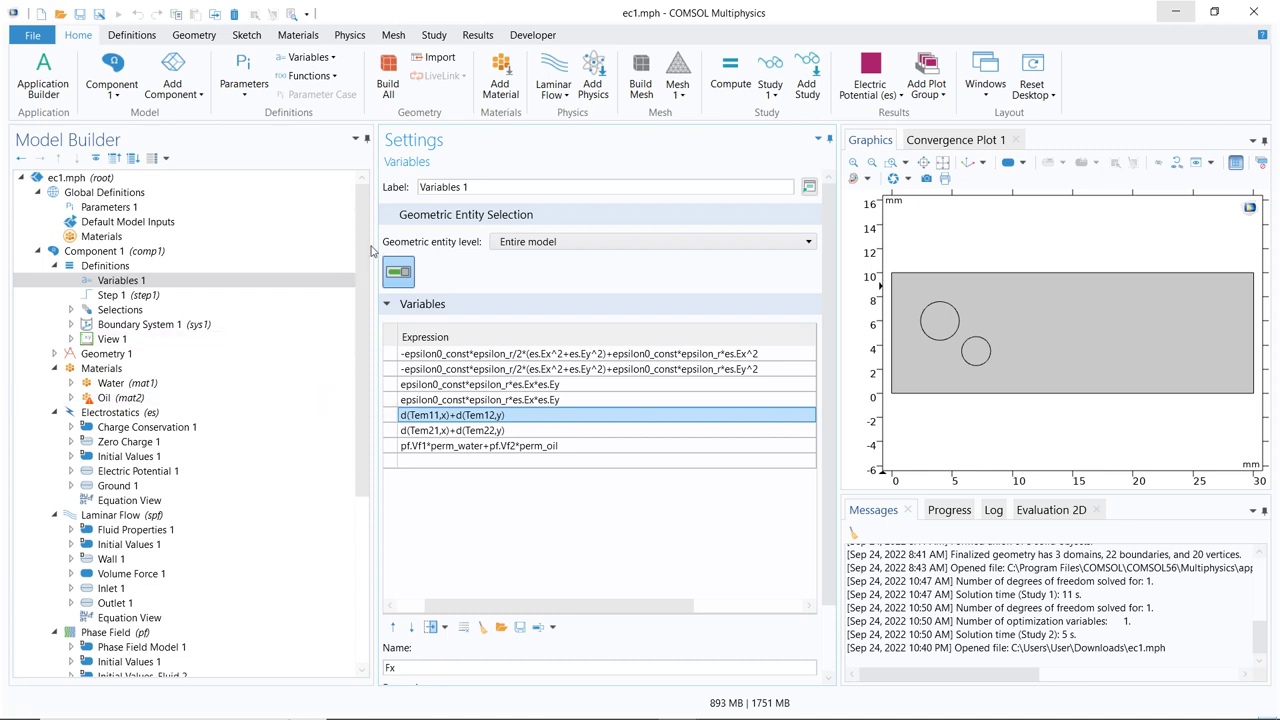
- Display the Electric Potential (es) plot, then view Parameters 1 with perm_water, perm_oil and V0
{"action": "left_click_drag", "start_coordinate": [364, 254], "coordinate": [357, 506]}
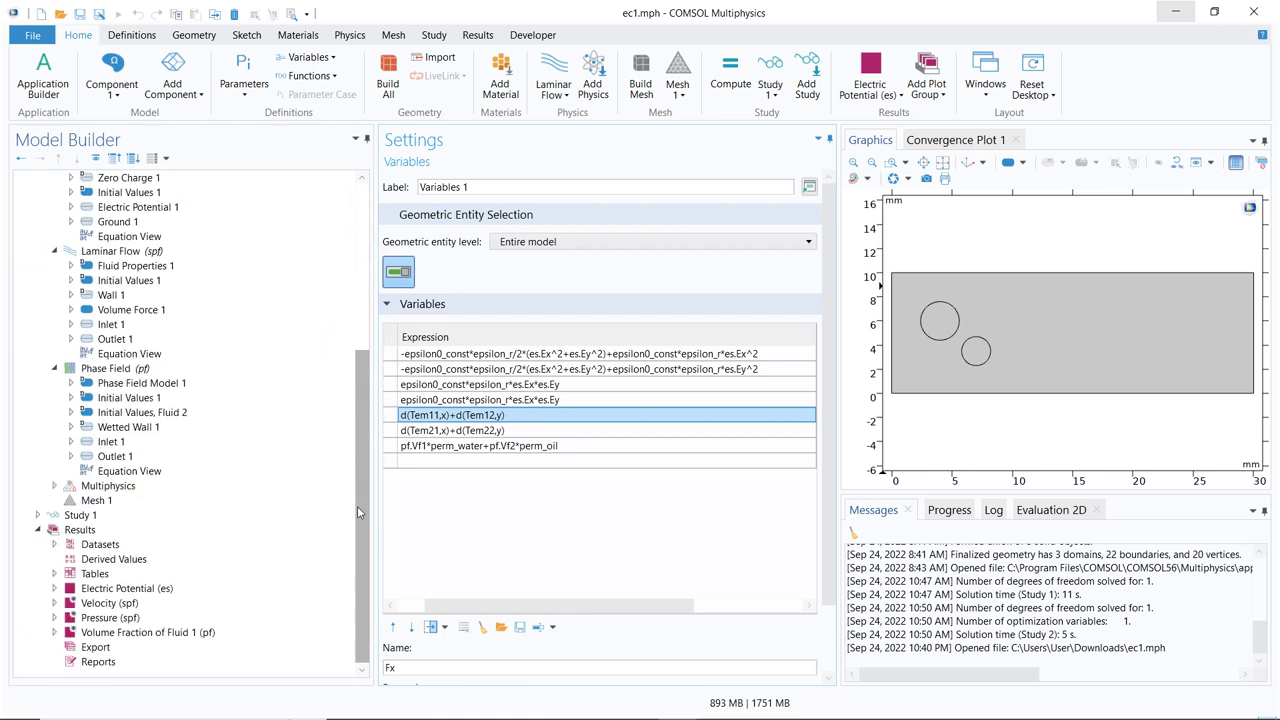
{"action": "left_click", "coordinate": [143, 590]}
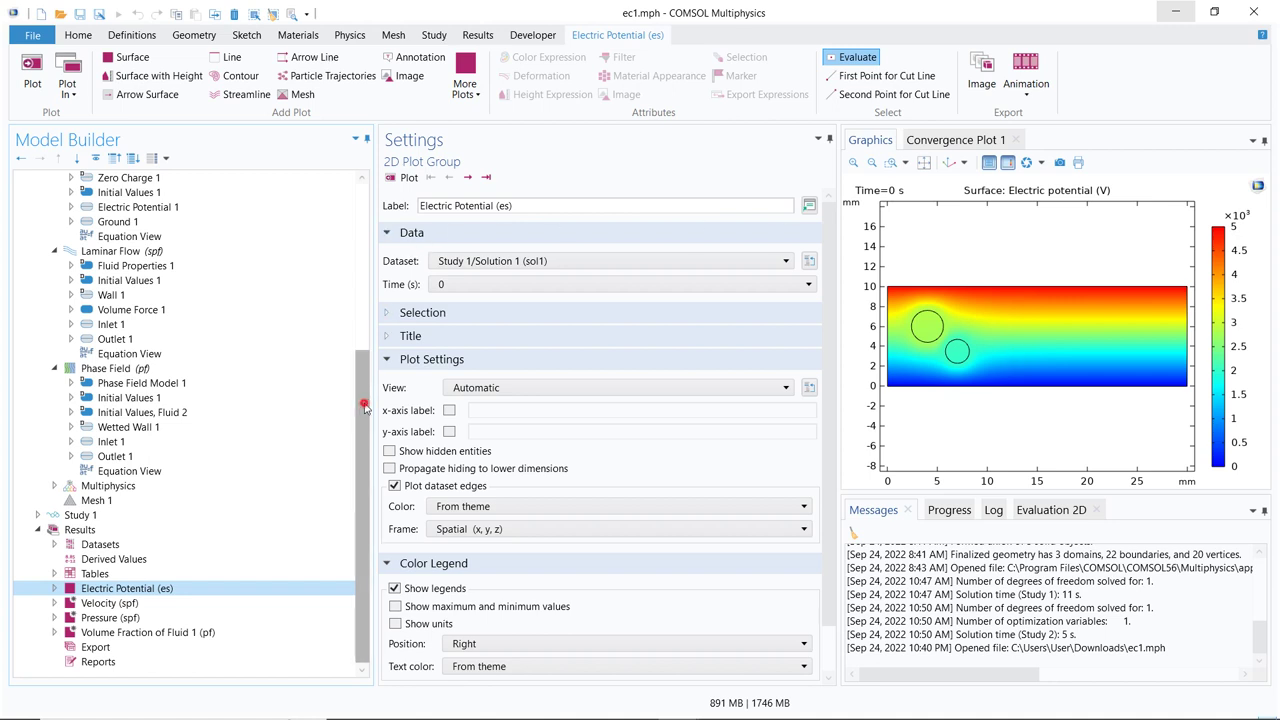
{"action": "left_click_drag", "start_coordinate": [368, 396], "coordinate": [368, 230]}
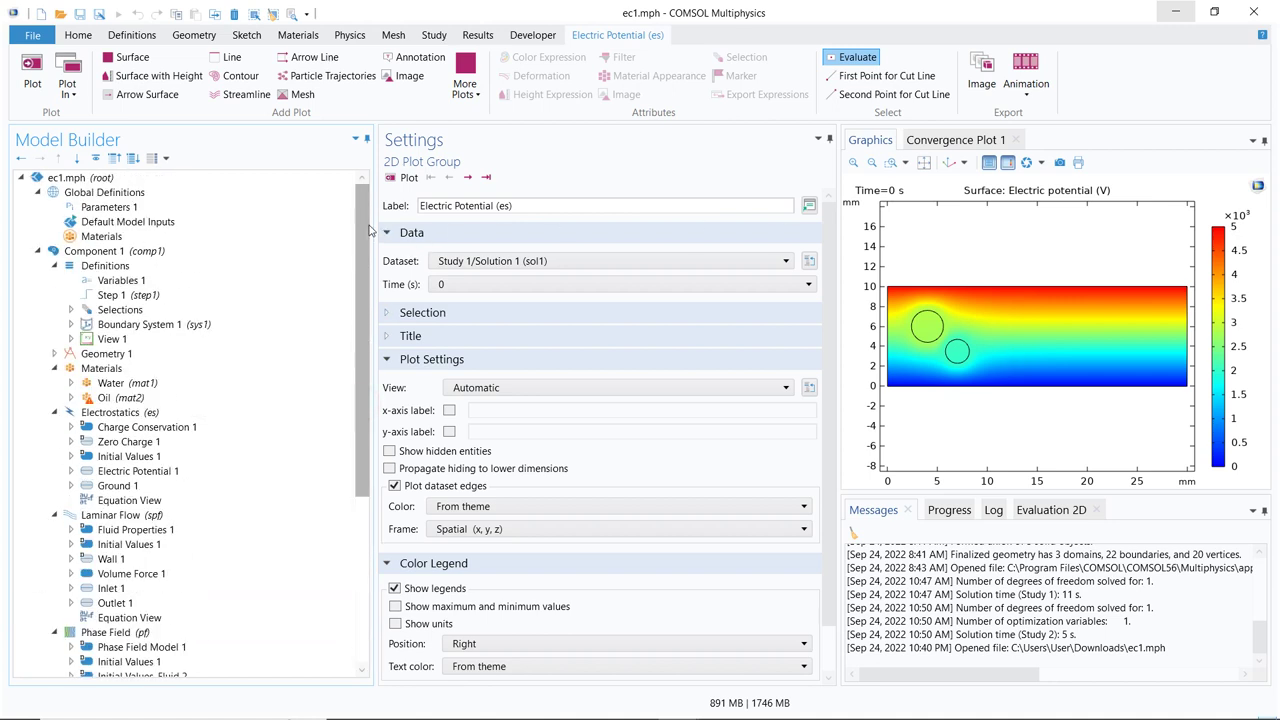
{"action": "left_click", "coordinate": [139, 211]}
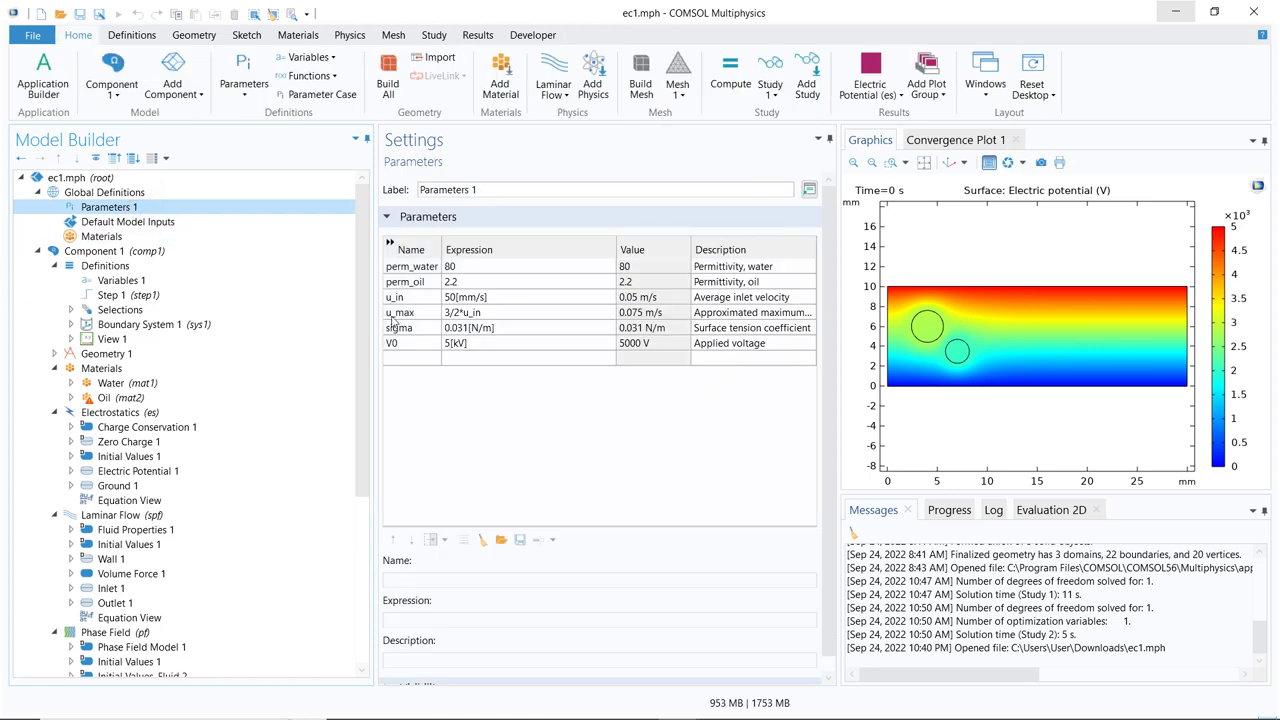
{"action": "left_click", "coordinate": [429, 286]}
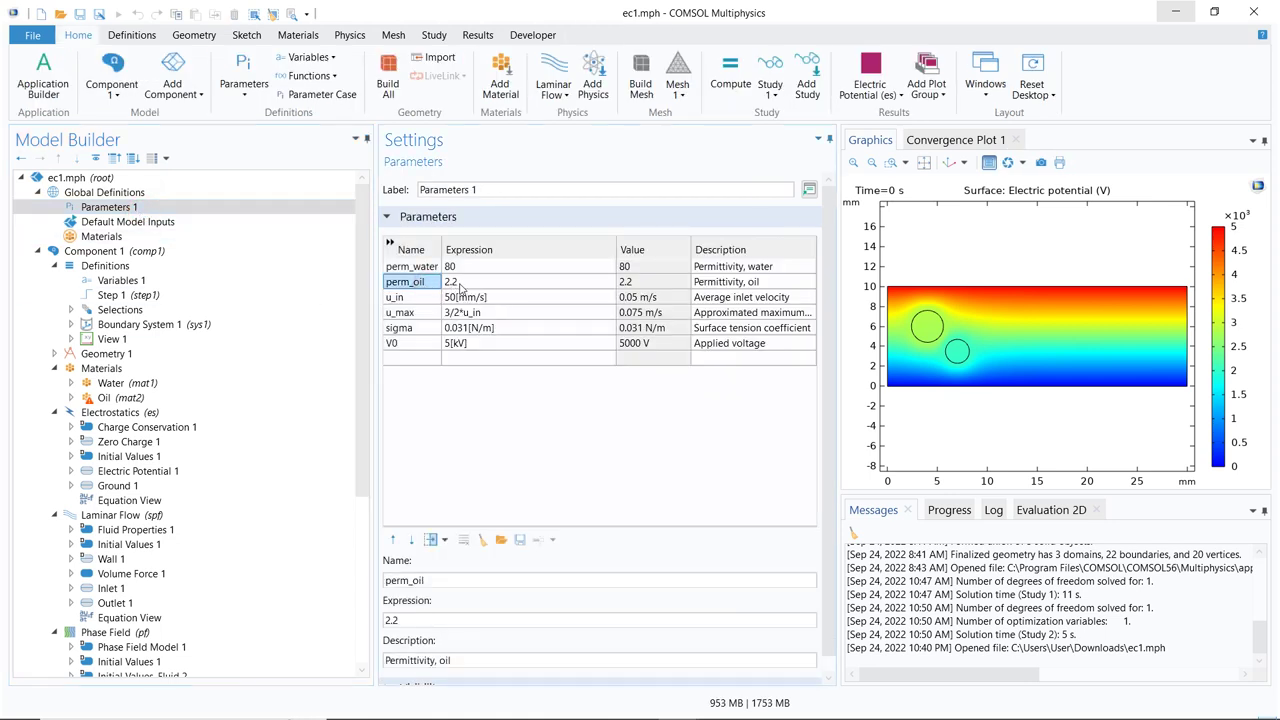
{"action": "left_click", "coordinate": [461, 268]}
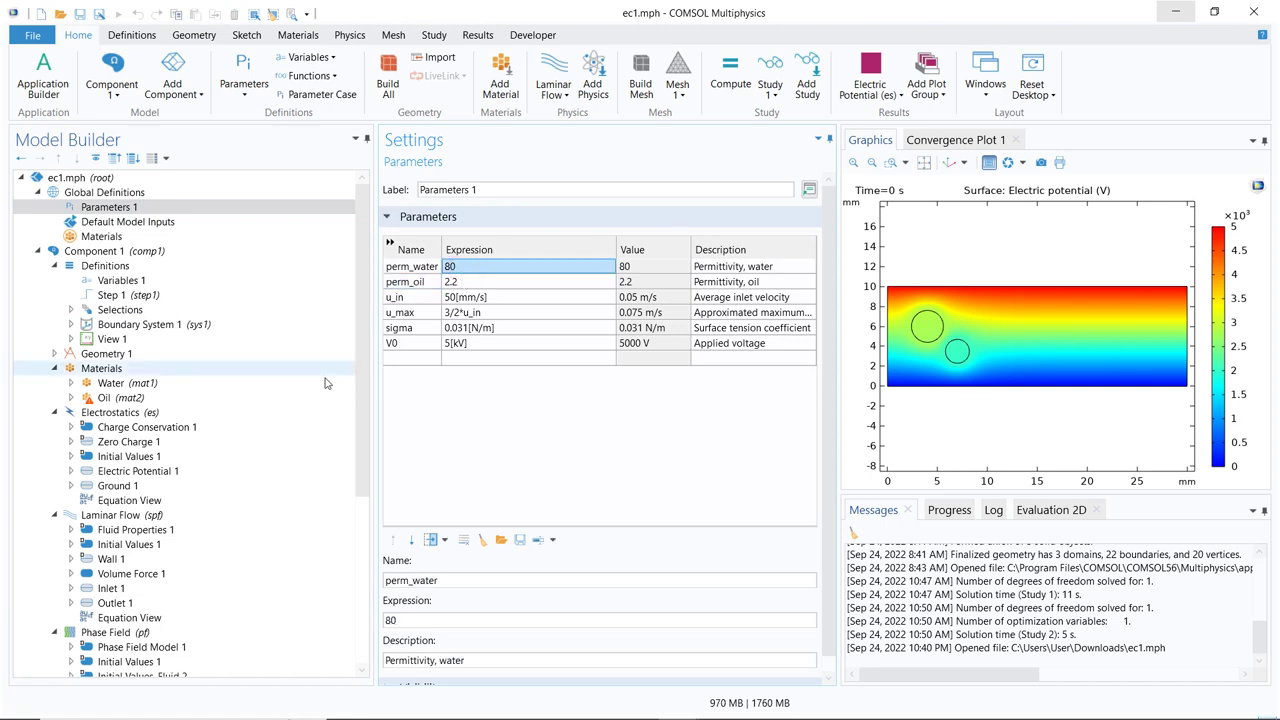
{"action": "left_click_drag", "start_coordinate": [366, 402], "coordinate": [366, 557]}
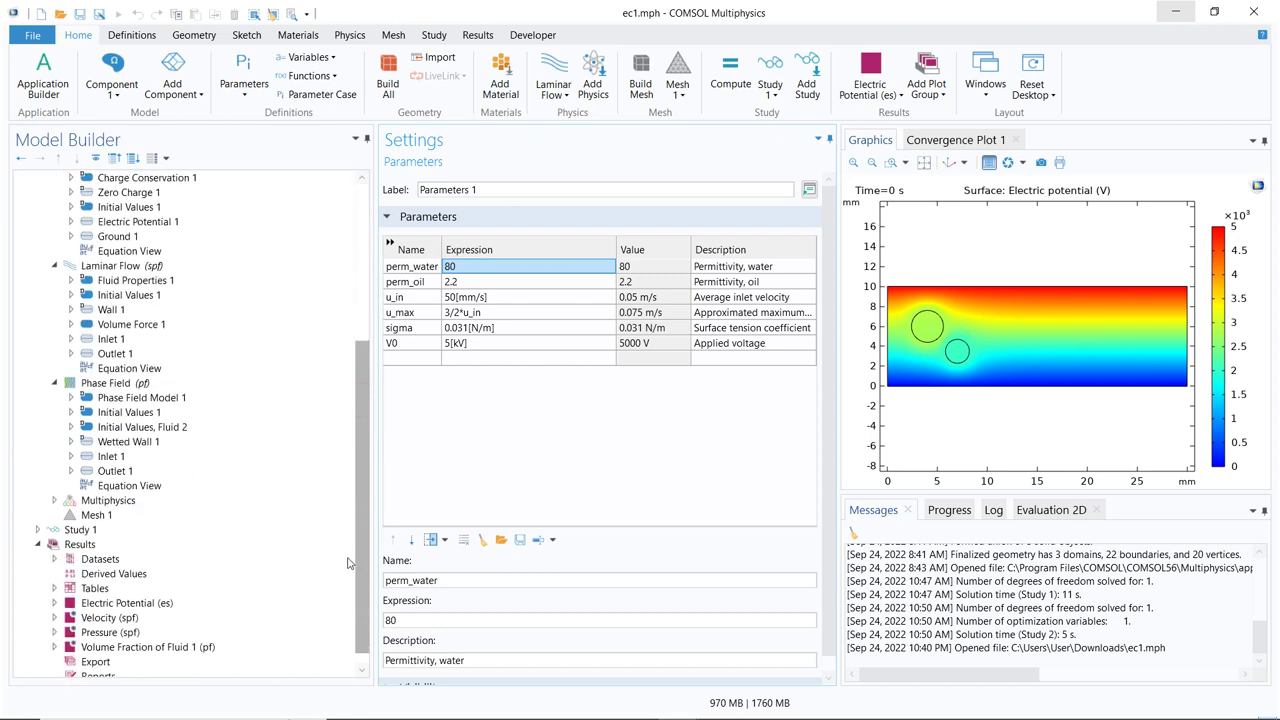
- Set the Electric Potential (es) plot group's solution time to 0.05 s
{"action": "left_click", "coordinate": [183, 604]}
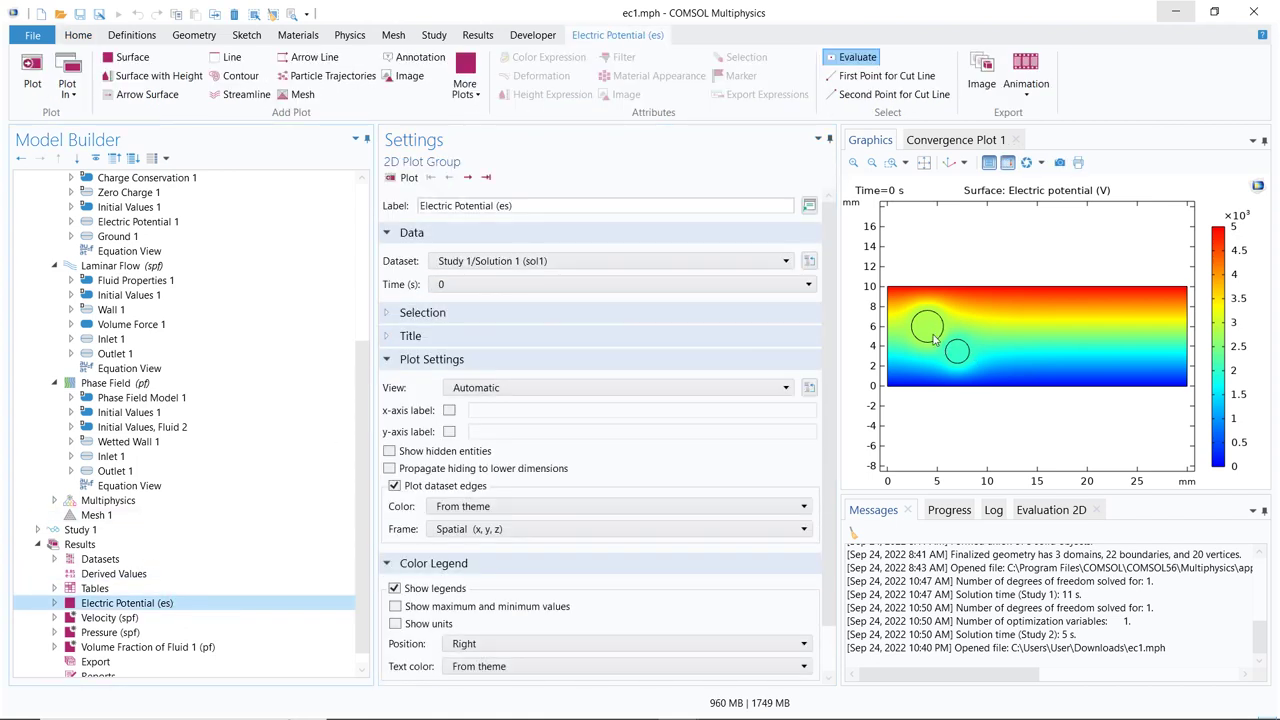
{"action": "left_click", "coordinate": [672, 285]}
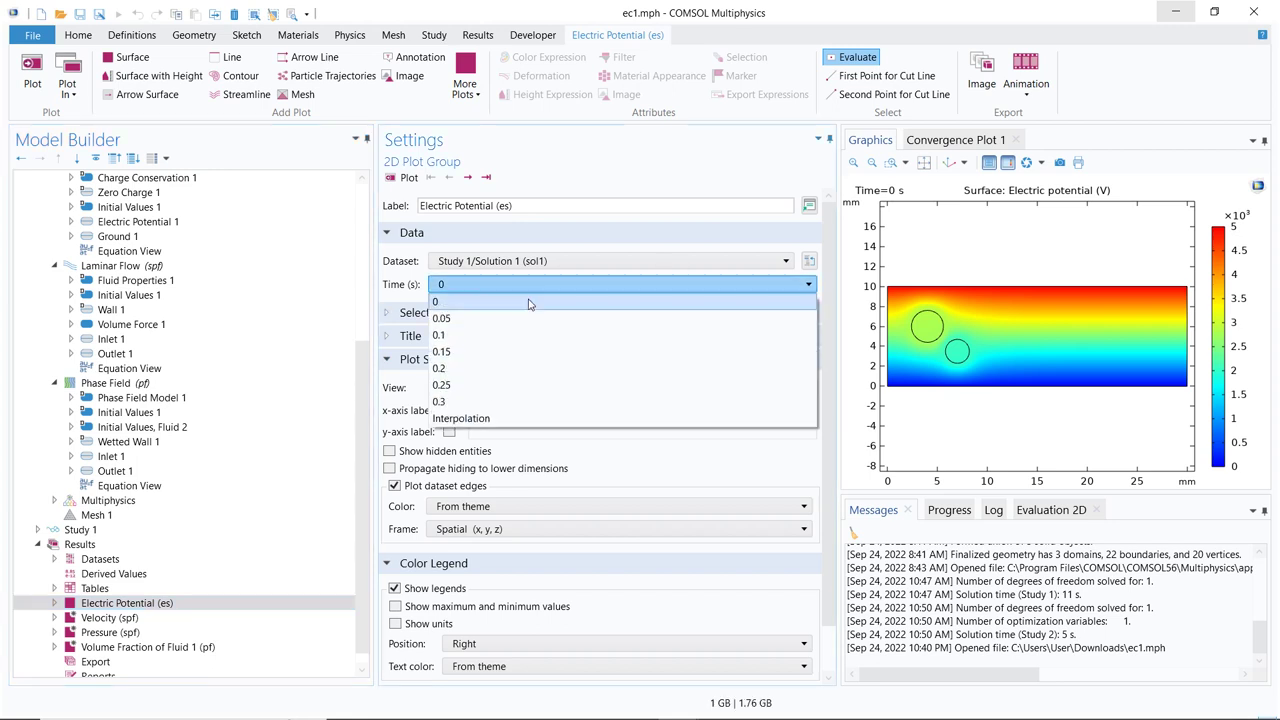
{"action": "left_click", "coordinate": [486, 318]}
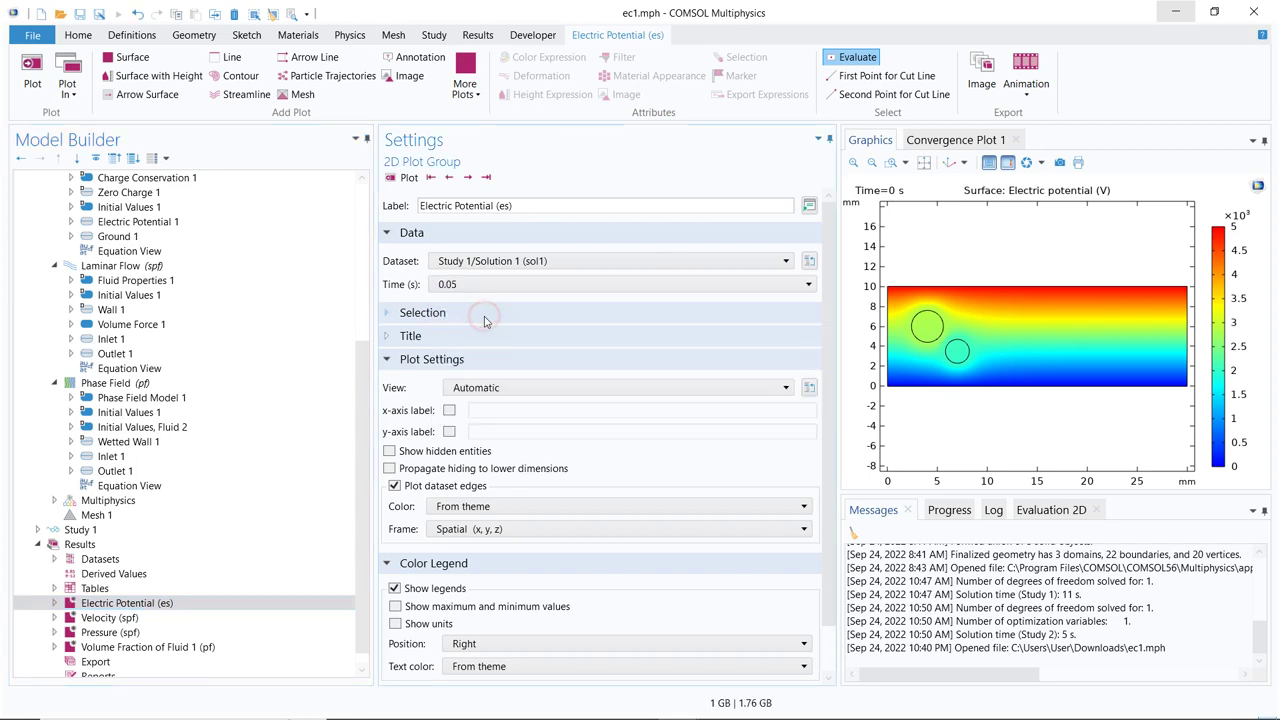
- Plot the electric potential at 0.05 s, step forward to 0.3 s, then back to 0.15 s
{"action": "left_click", "coordinate": [409, 178]}
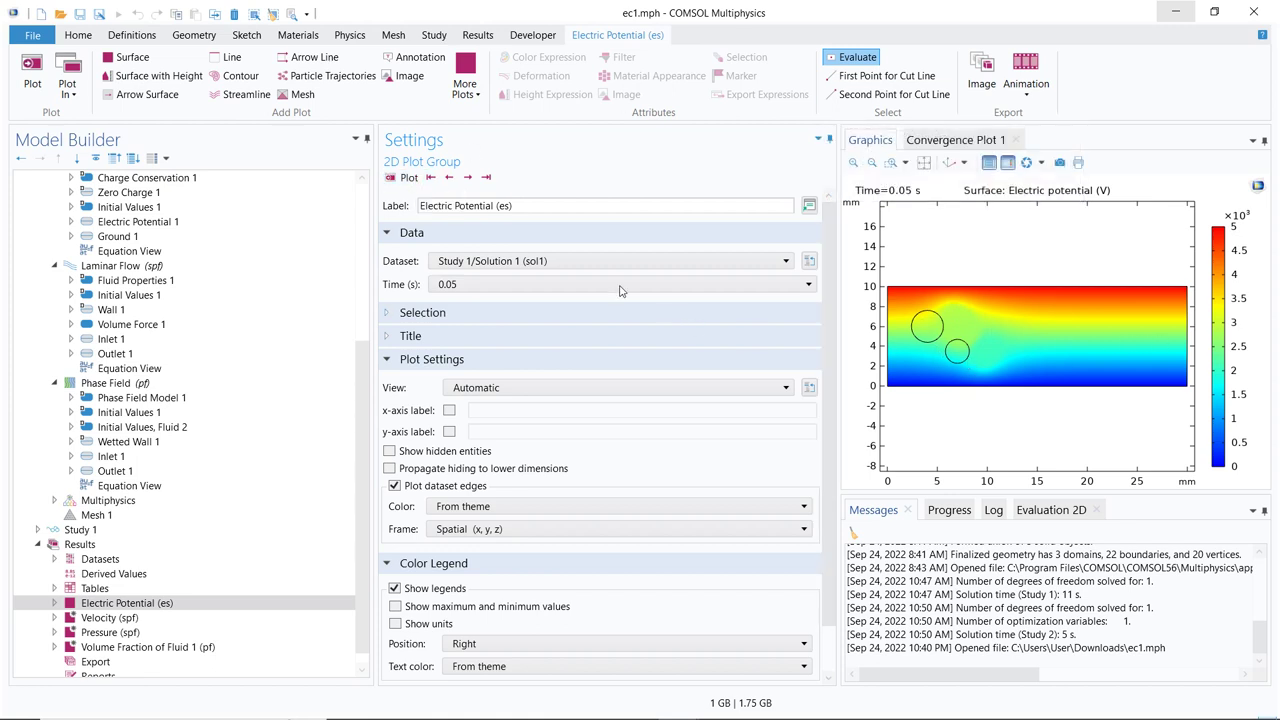
{"action": "left_click", "coordinate": [467, 178]}
{"action": "left_click", "coordinate": [468, 180]}
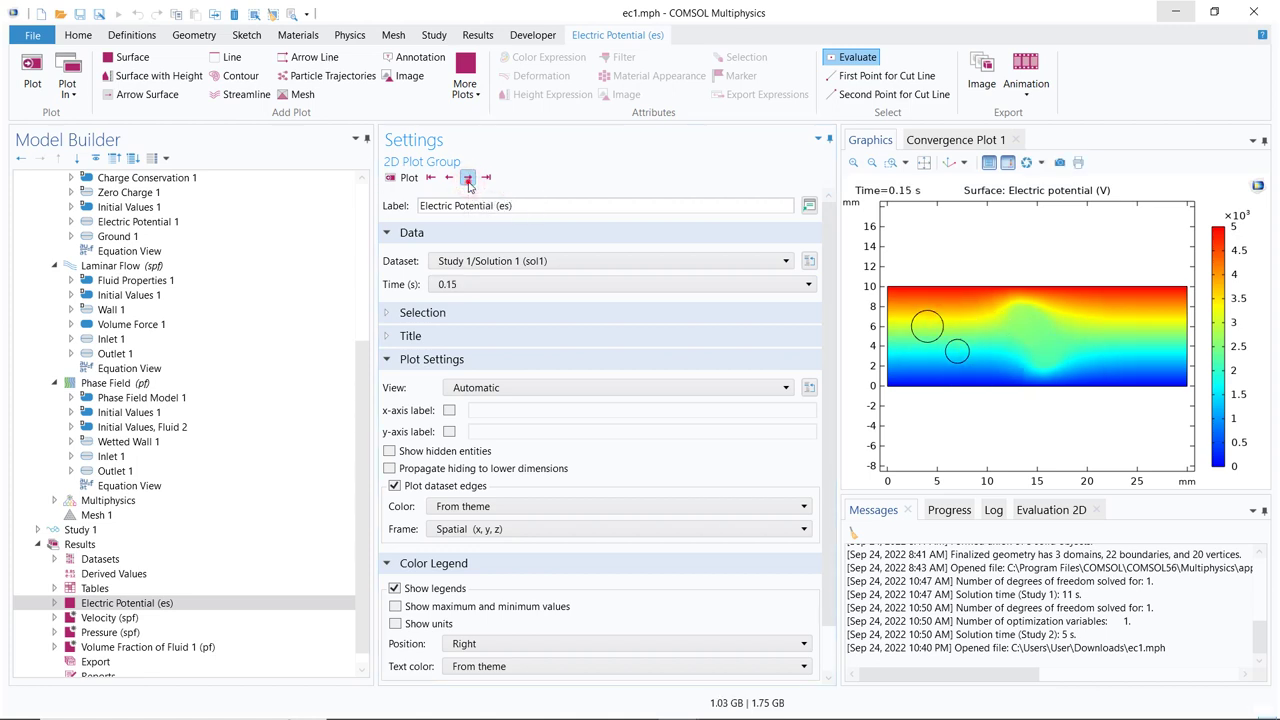
{"action": "left_click", "coordinate": [468, 180]}
{"action": "left_click", "coordinate": [468, 180]}
{"action": "left_click", "coordinate": [468, 180]}
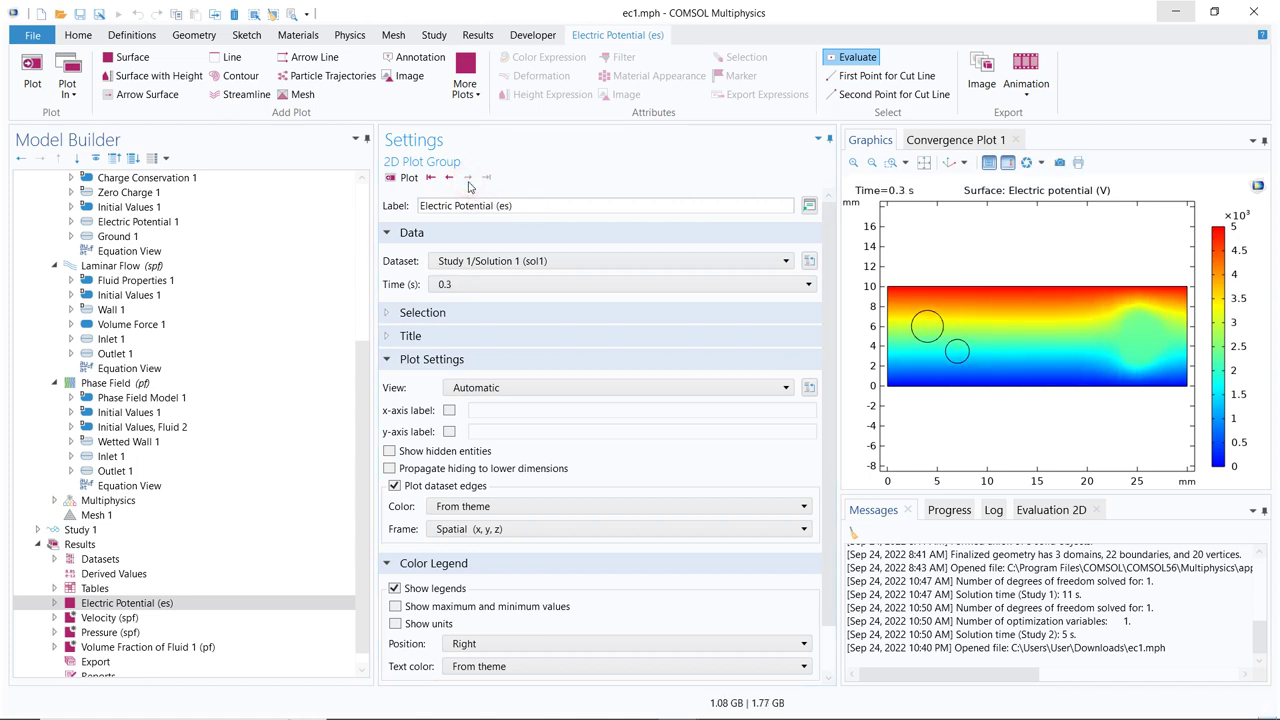
{"action": "left_click", "coordinate": [449, 180]}
{"action": "left_click", "coordinate": [449, 180]}
{"action": "left_click", "coordinate": [449, 180]}
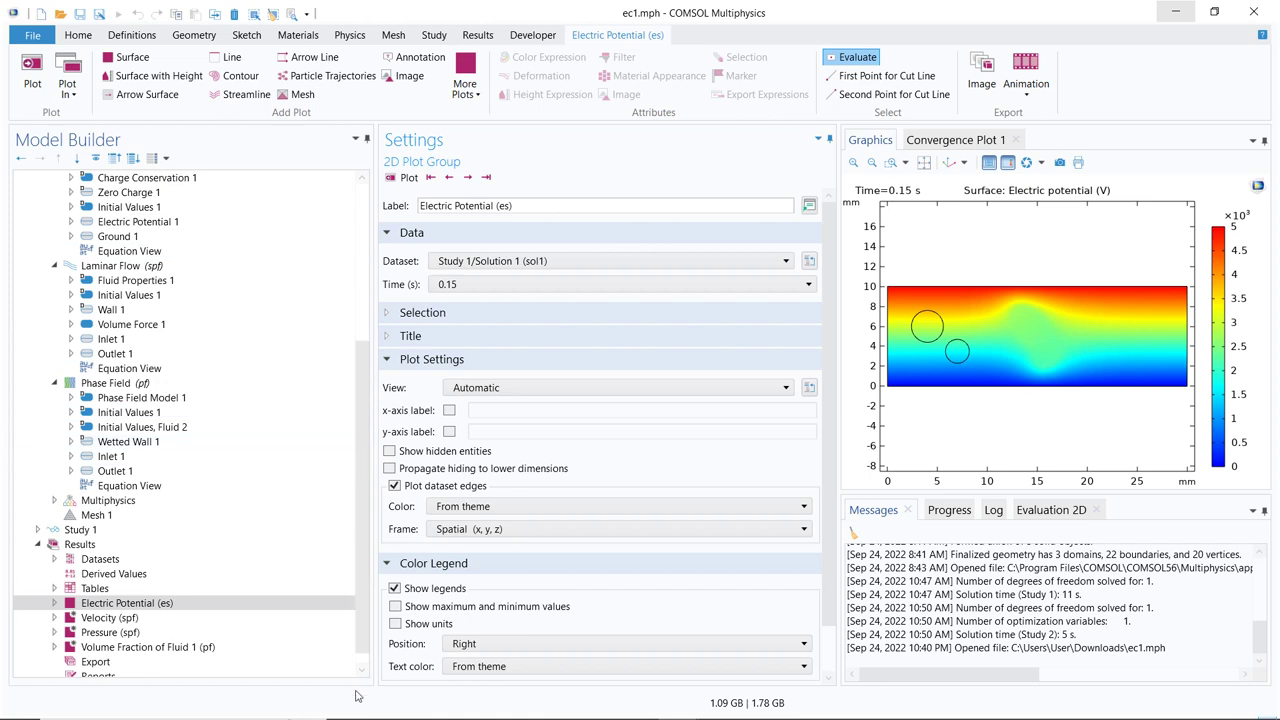
{"action": "mouse_move", "coordinate": [375, 712]}
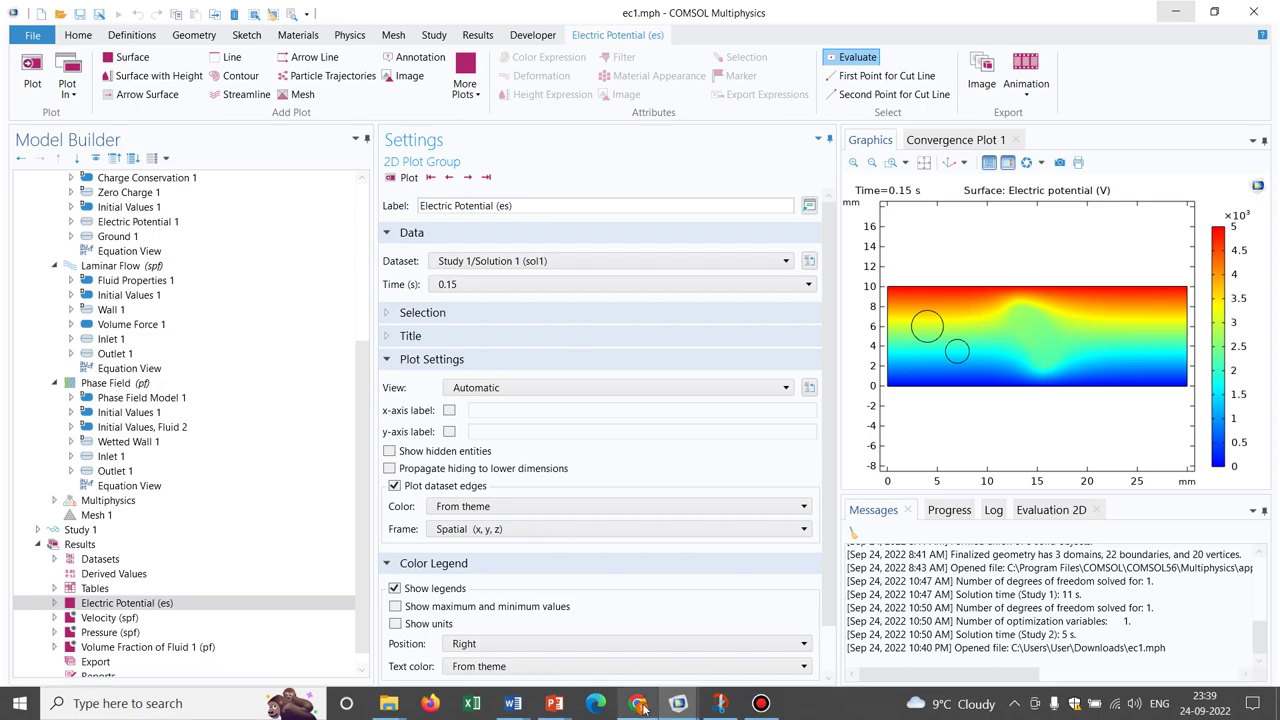
- Search 'dielectric permittivity wikipedia' in a new Chrome tab and open the Permittivity article
{"action": "mouse_move", "coordinate": [640, 704]}
{"action": "left_click", "coordinate": [643, 649]}
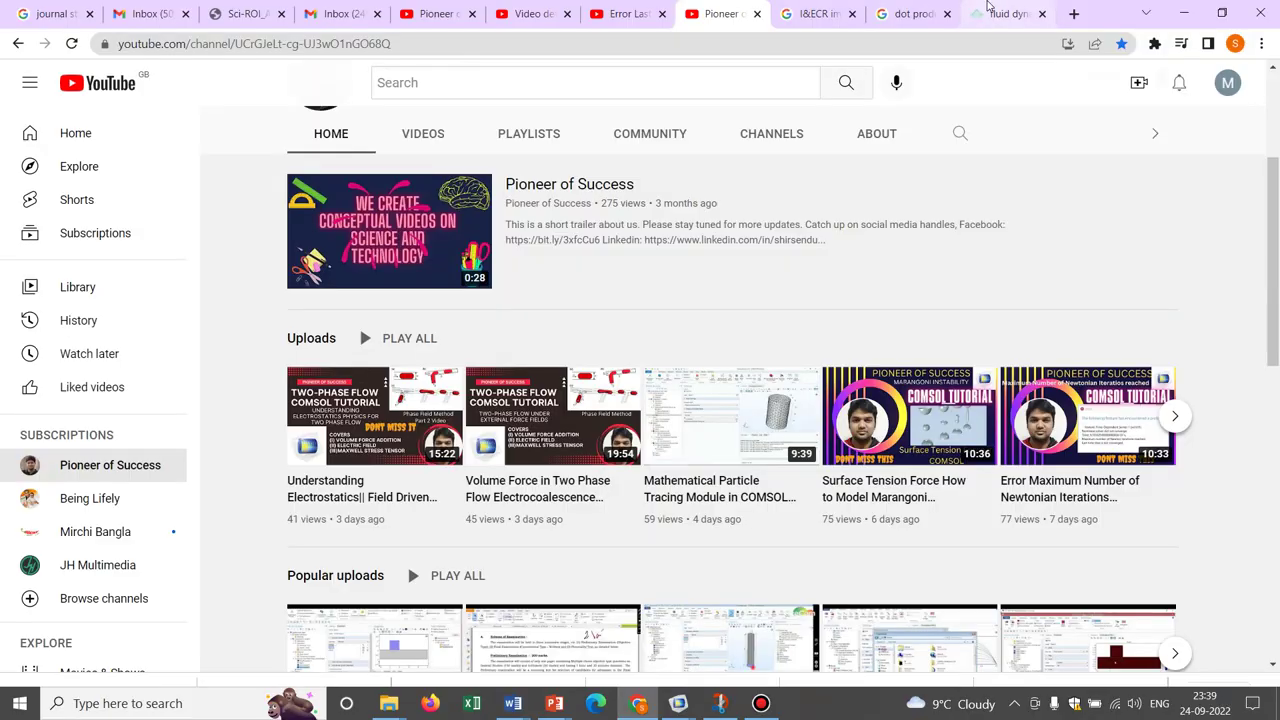
{"action": "left_click", "coordinate": [1076, 14]}
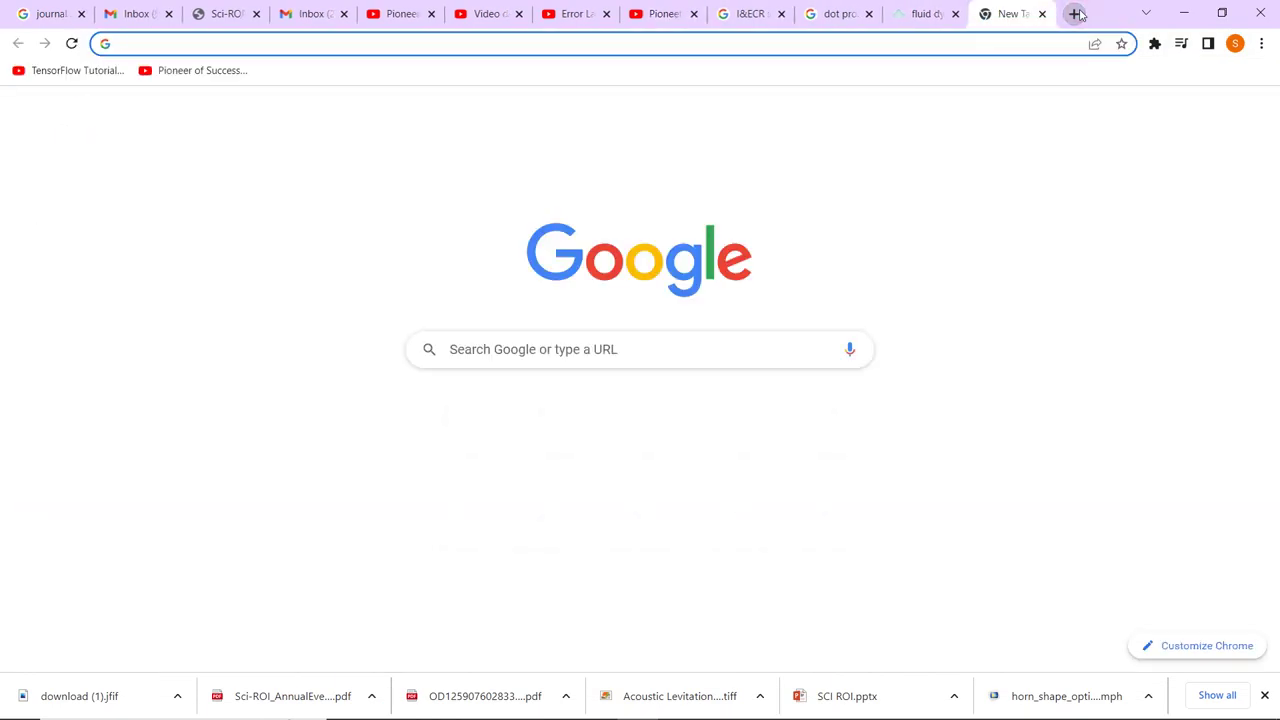
{"action": "type", "text": "dielectric per"}
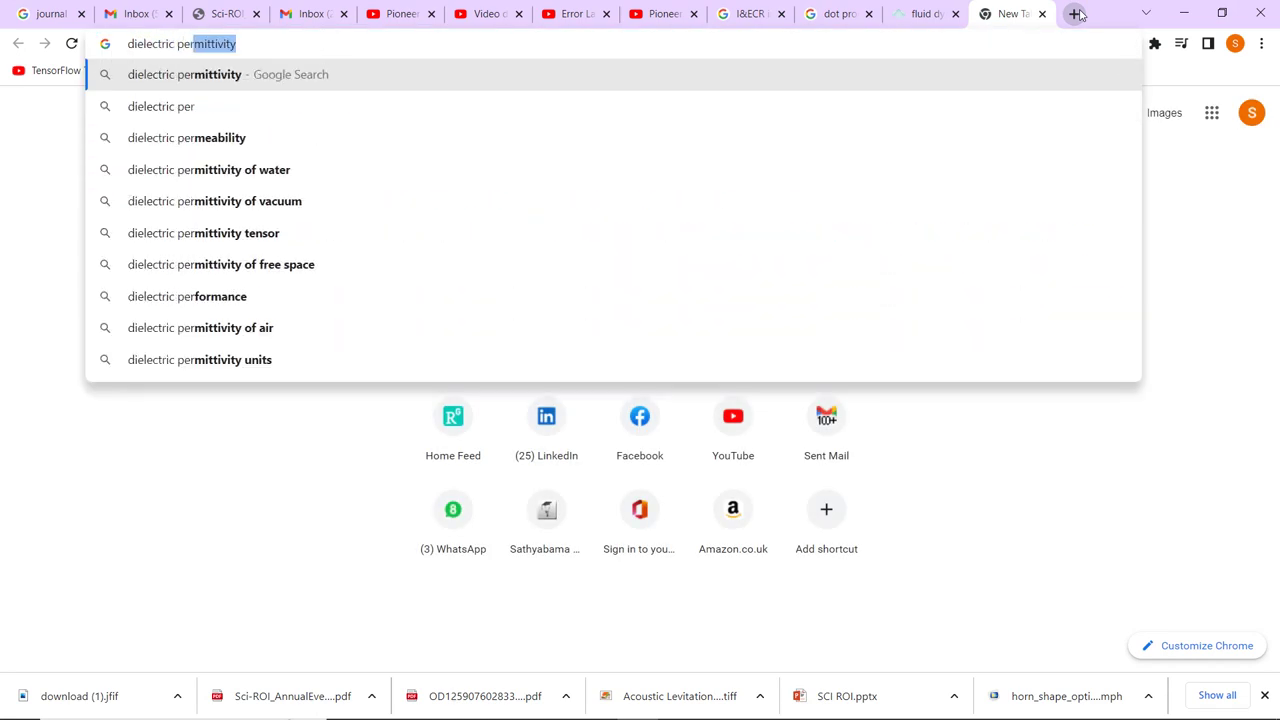
{"action": "key", "text": "Right"}
{"action": "type", "text": "wikipedia"}
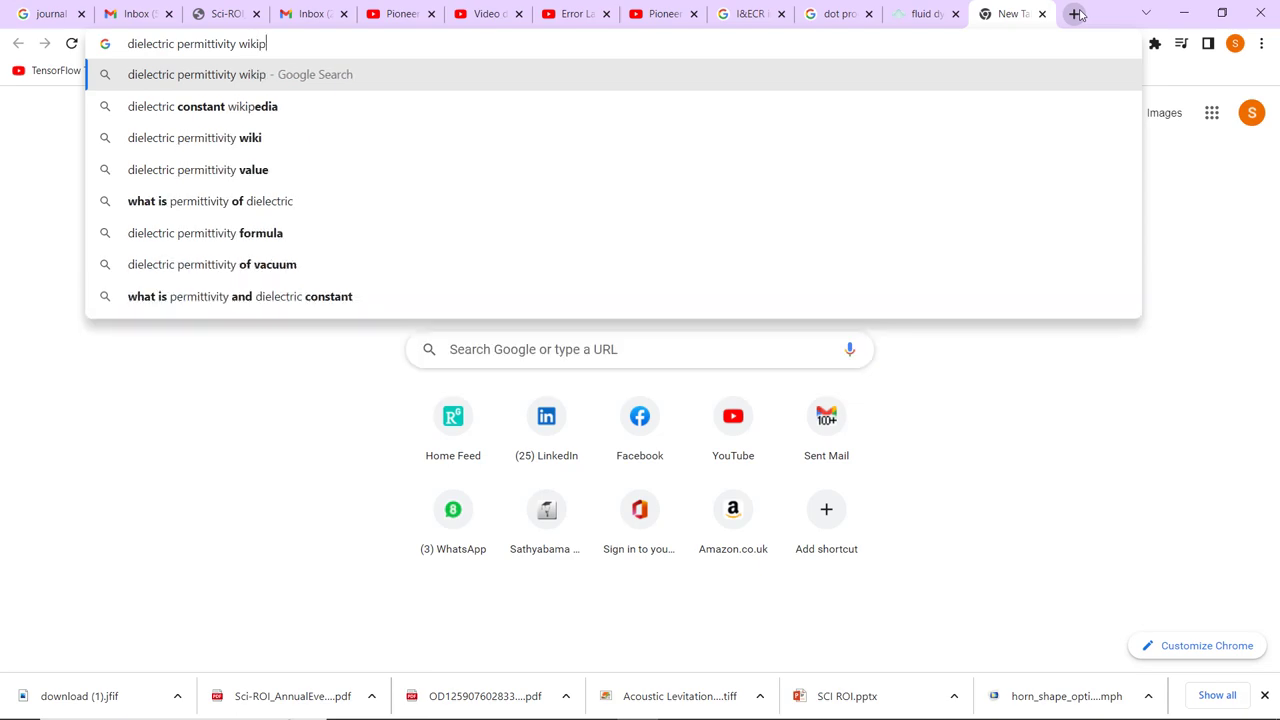
{"action": "key", "text": "Return"}
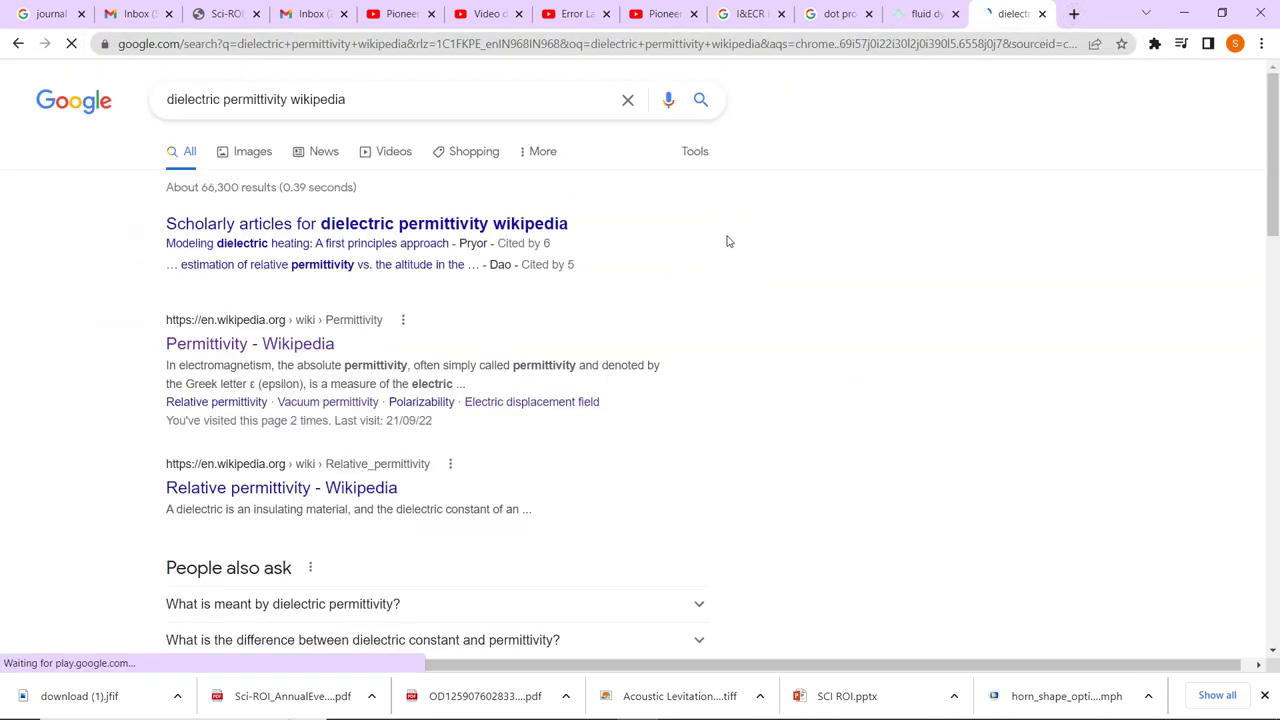
{"action": "left_click", "coordinate": [285, 347]}
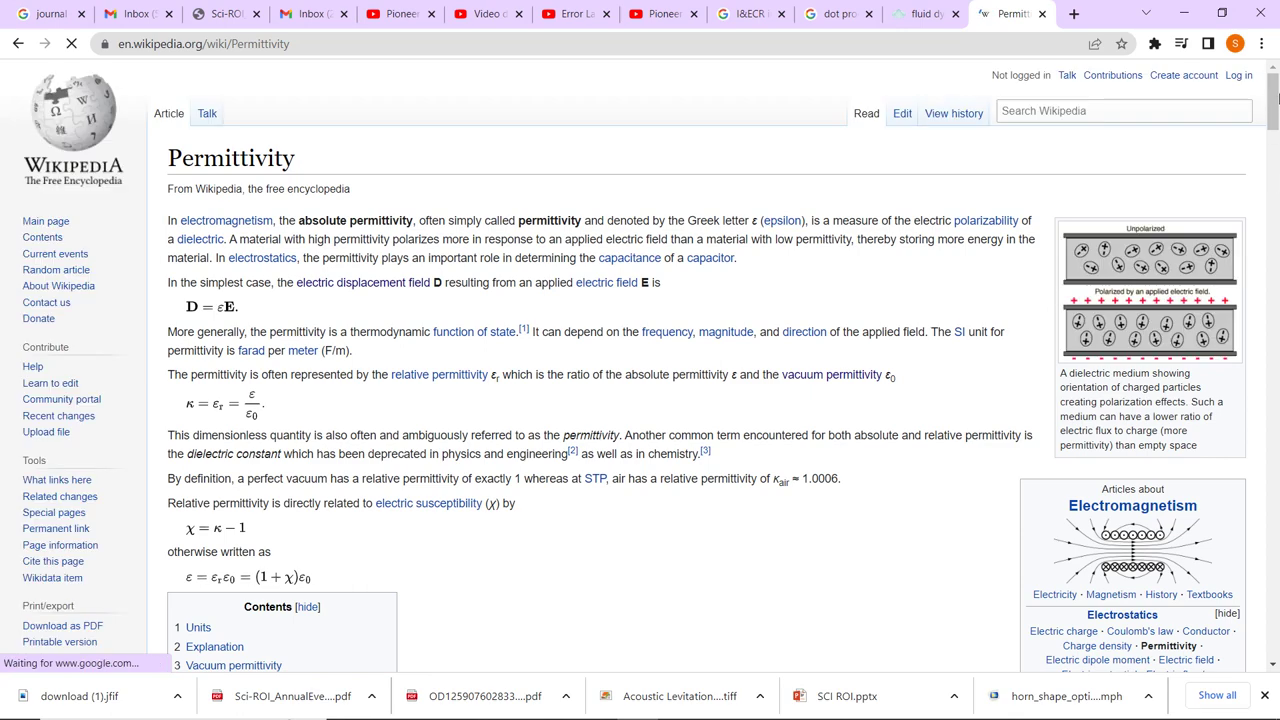
{"action": "left_click_drag", "start_coordinate": [1272, 93], "coordinate": [1273, 97]}
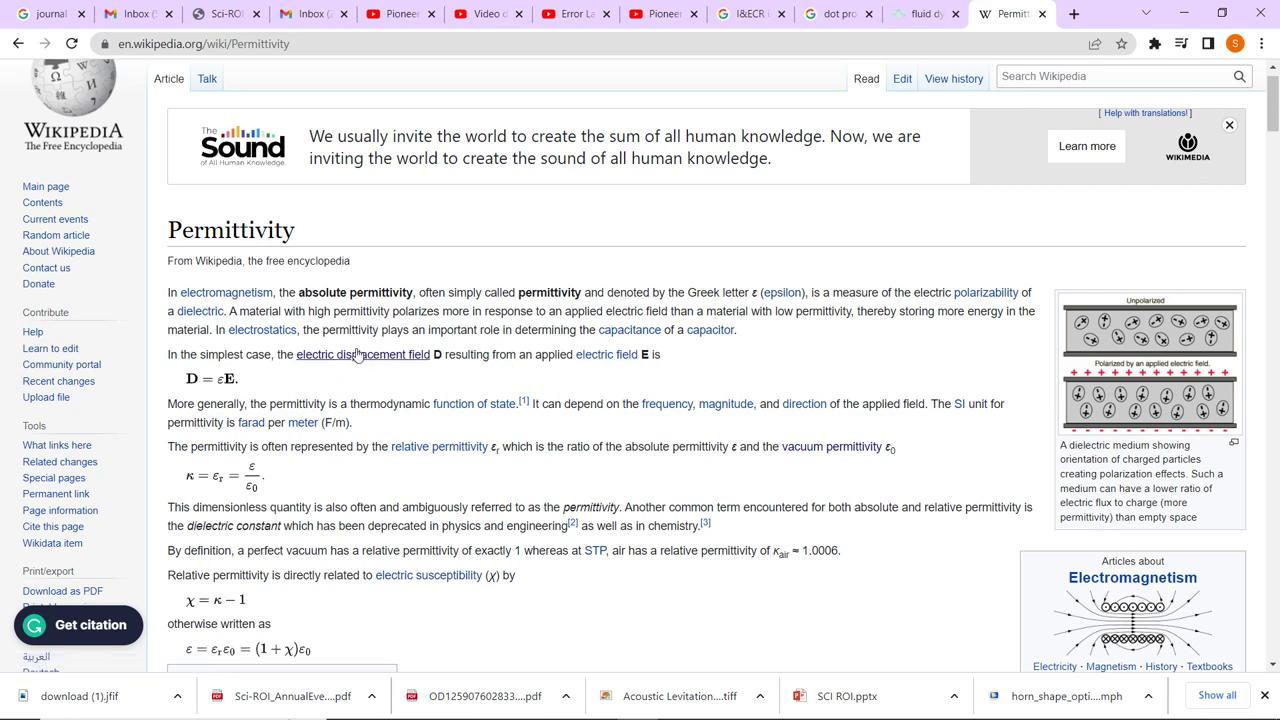
{"action": "mouse_move", "coordinate": [360, 357]}
{"action": "mouse_move", "coordinate": [640, 710]}
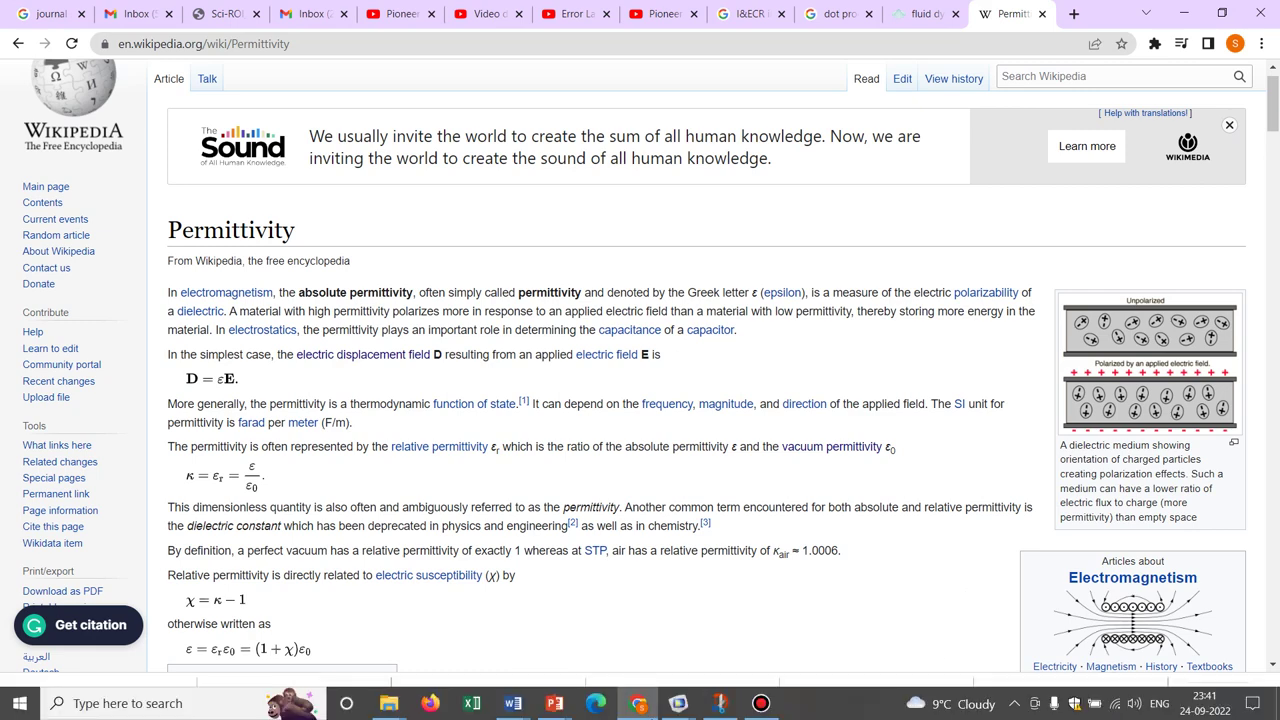
{"action": "mouse_move", "coordinate": [678, 705]}
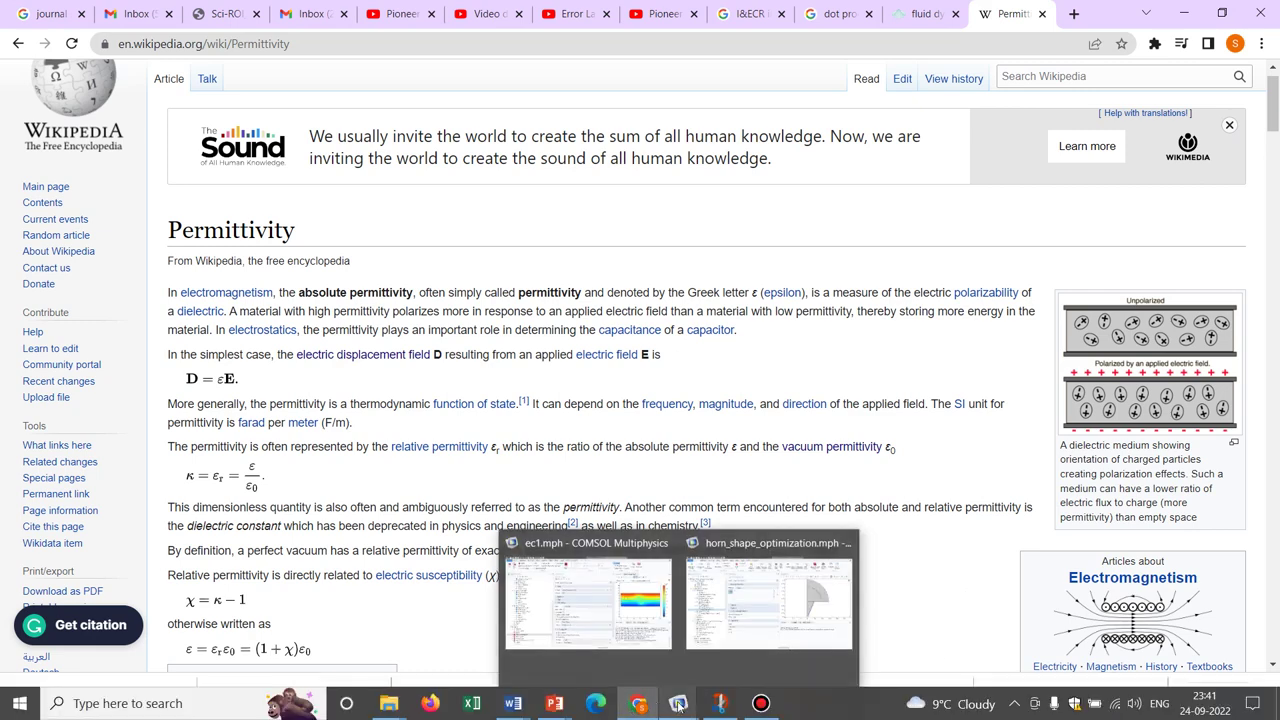
- Plot Volume Fraction of Fluid 1 (pf) in ec1.mph at time 0 s
{"action": "left_click", "coordinate": [588, 605]}
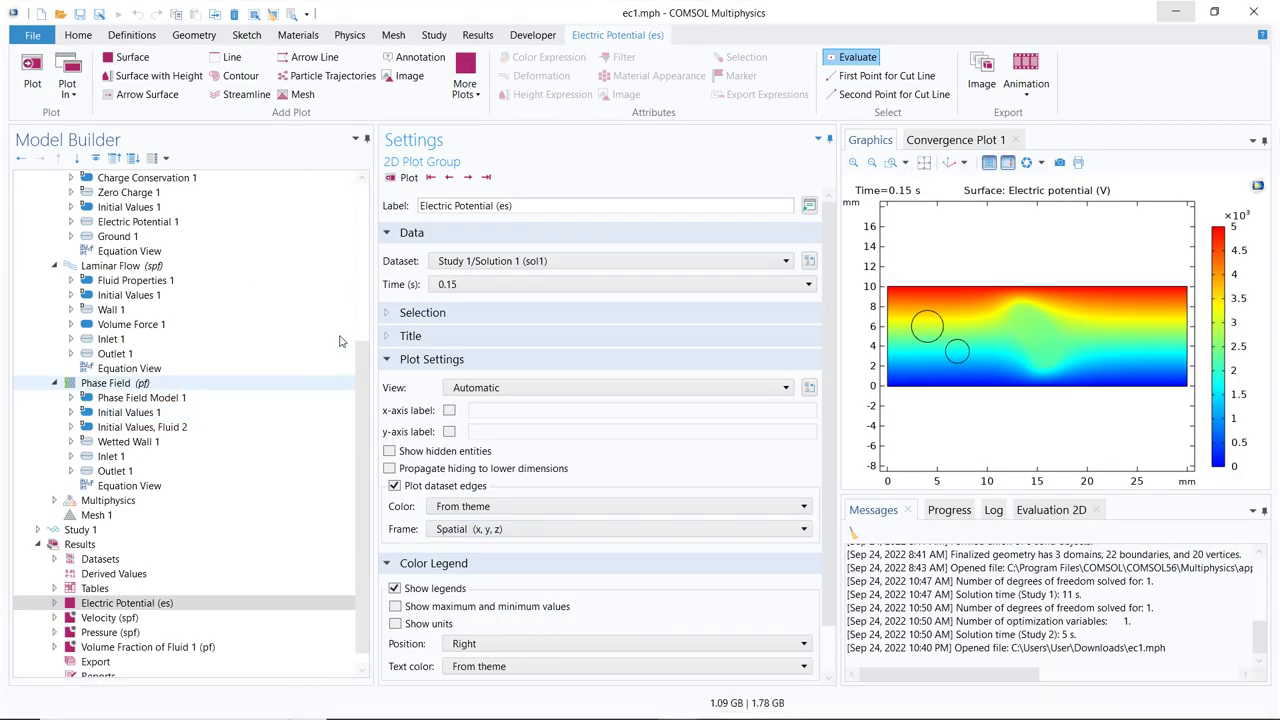
{"action": "scroll", "coordinate": [360, 457], "scroll_direction": "down", "scroll_amount": 1}
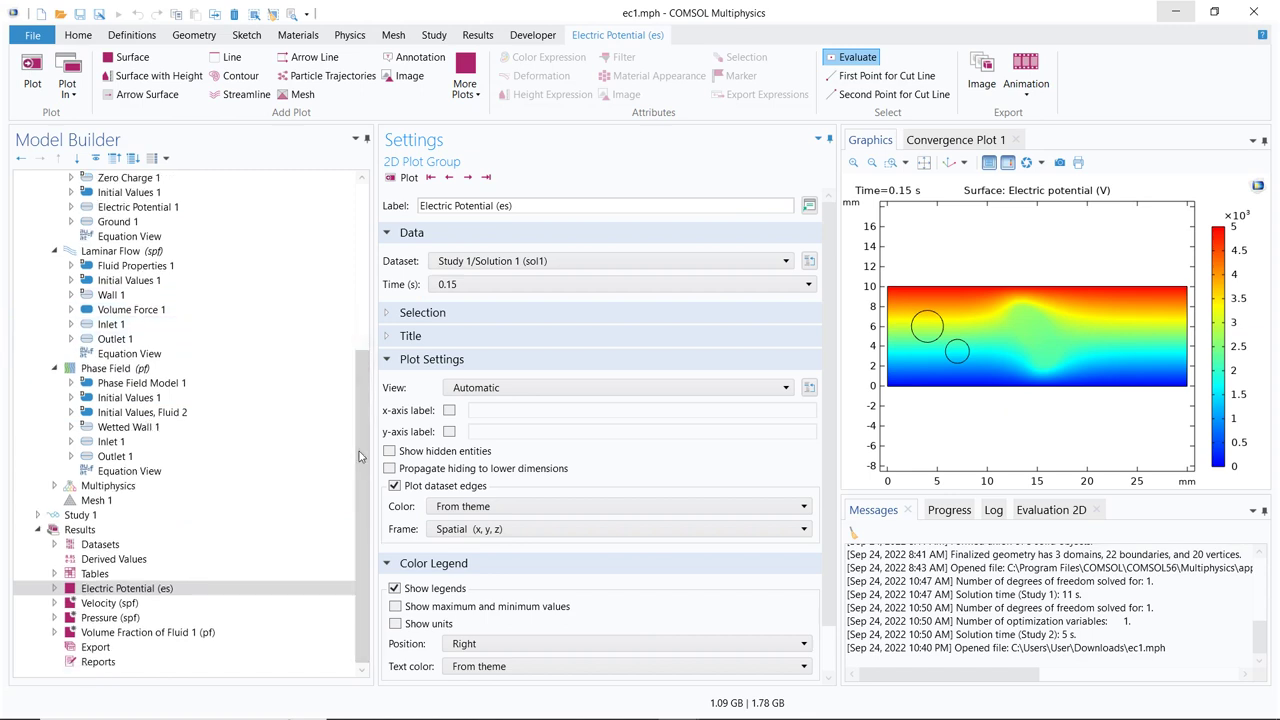
{"action": "left_click", "coordinate": [125, 632]}
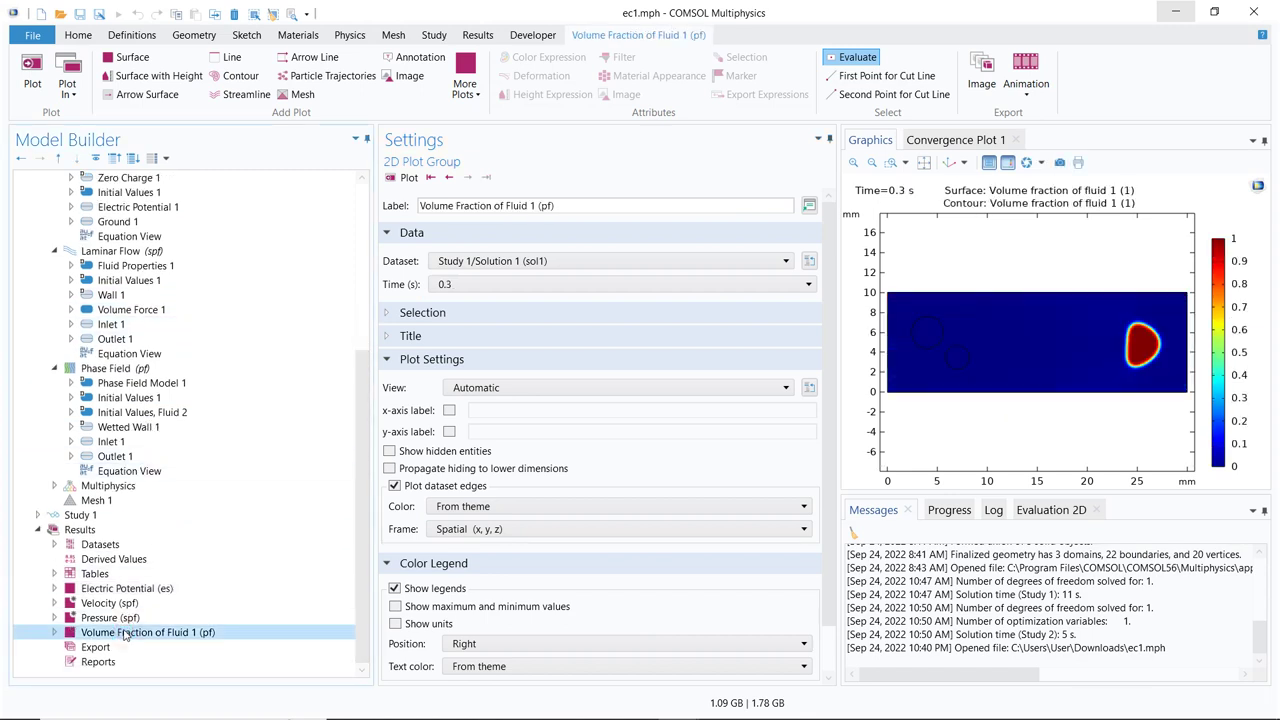
{"action": "left_click", "coordinate": [522, 285]}
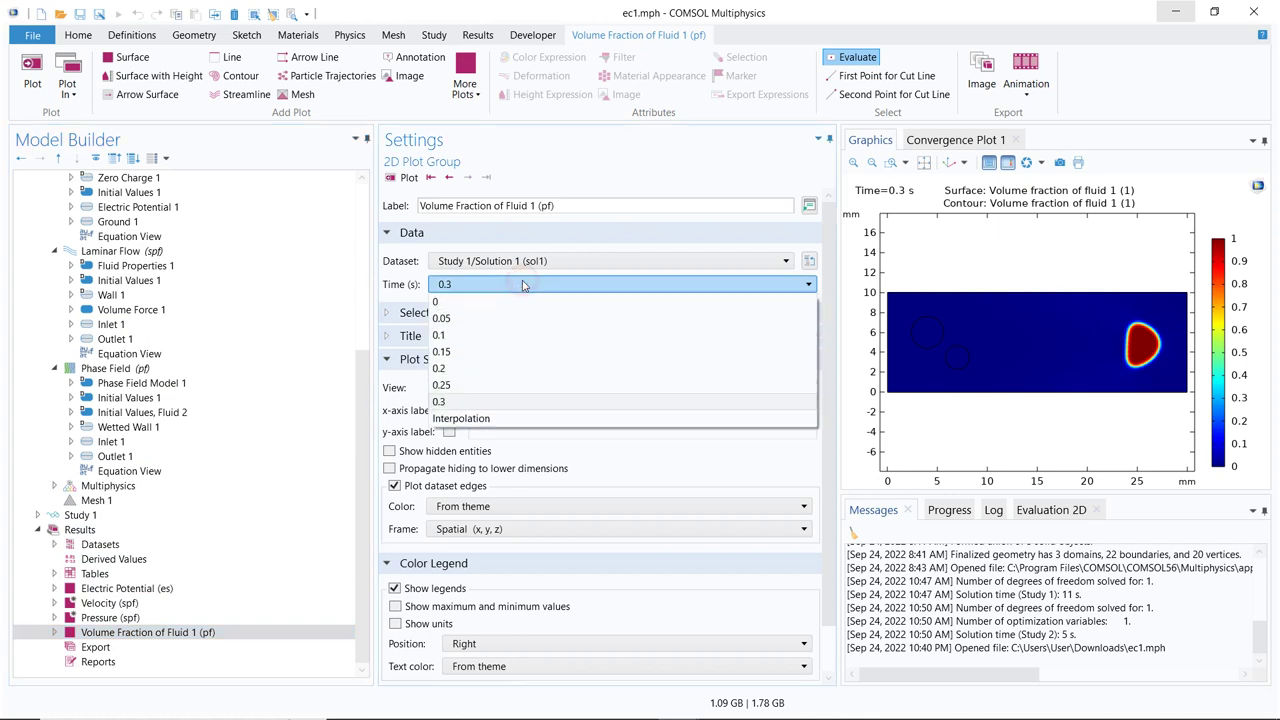
{"action": "left_click", "coordinate": [486, 301]}
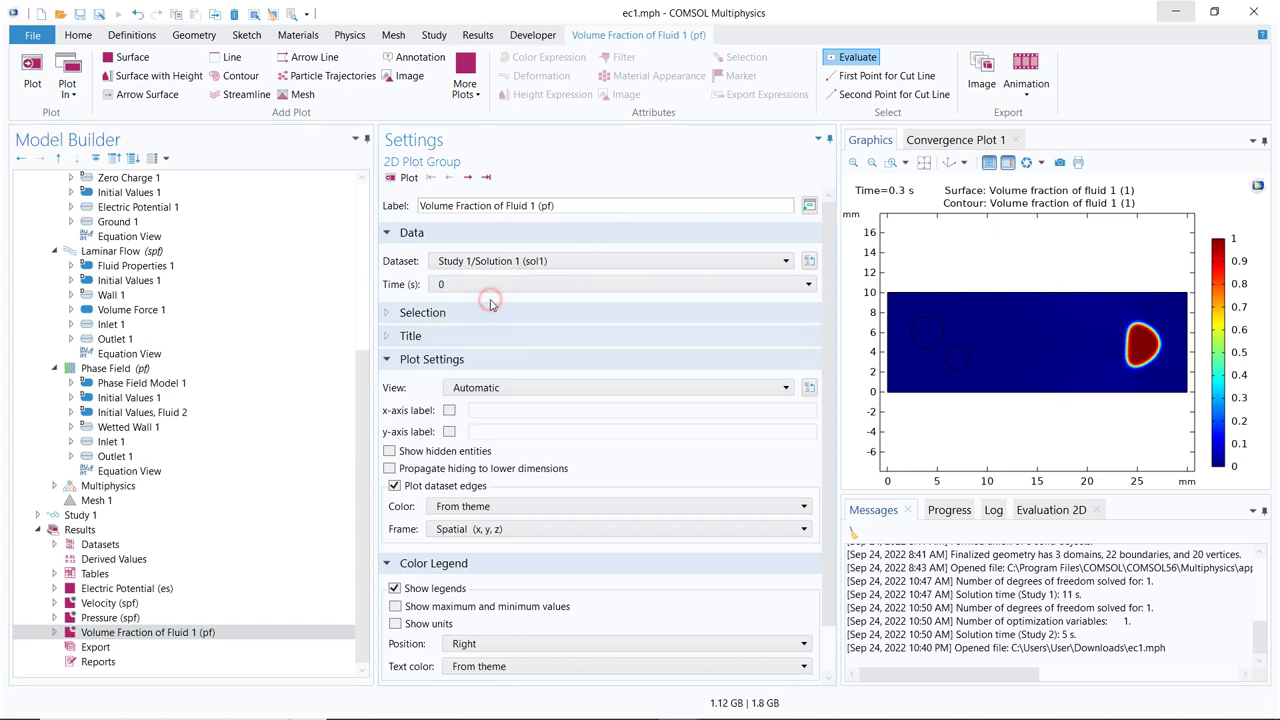
{"action": "left_click", "coordinate": [407, 179]}
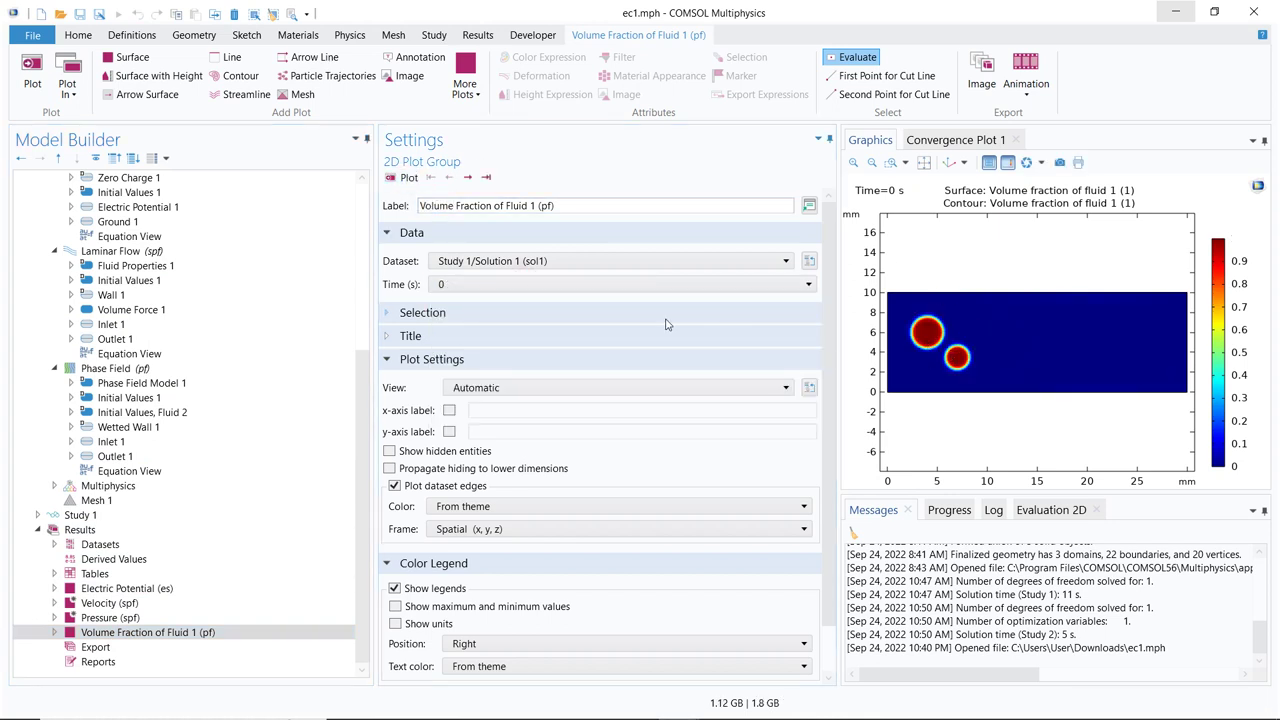
- Step the volume fraction plot forward to 0.3 s, showing one merged droplet
{"action": "left_click", "coordinate": [469, 177]}
{"action": "left_click", "coordinate": [469, 177]}
{"action": "left_click", "coordinate": [469, 177]}
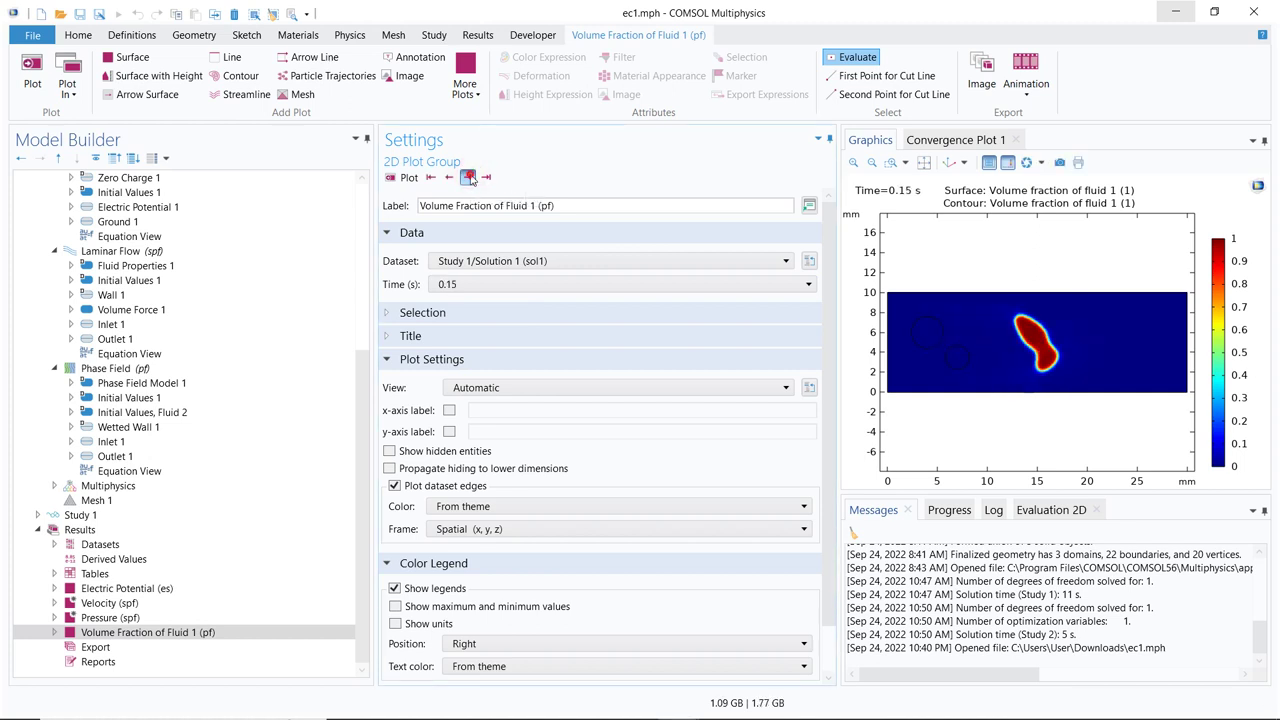
{"action": "left_click", "coordinate": [469, 177]}
{"action": "left_click", "coordinate": [469, 177]}
{"action": "left_click", "coordinate": [469, 177]}
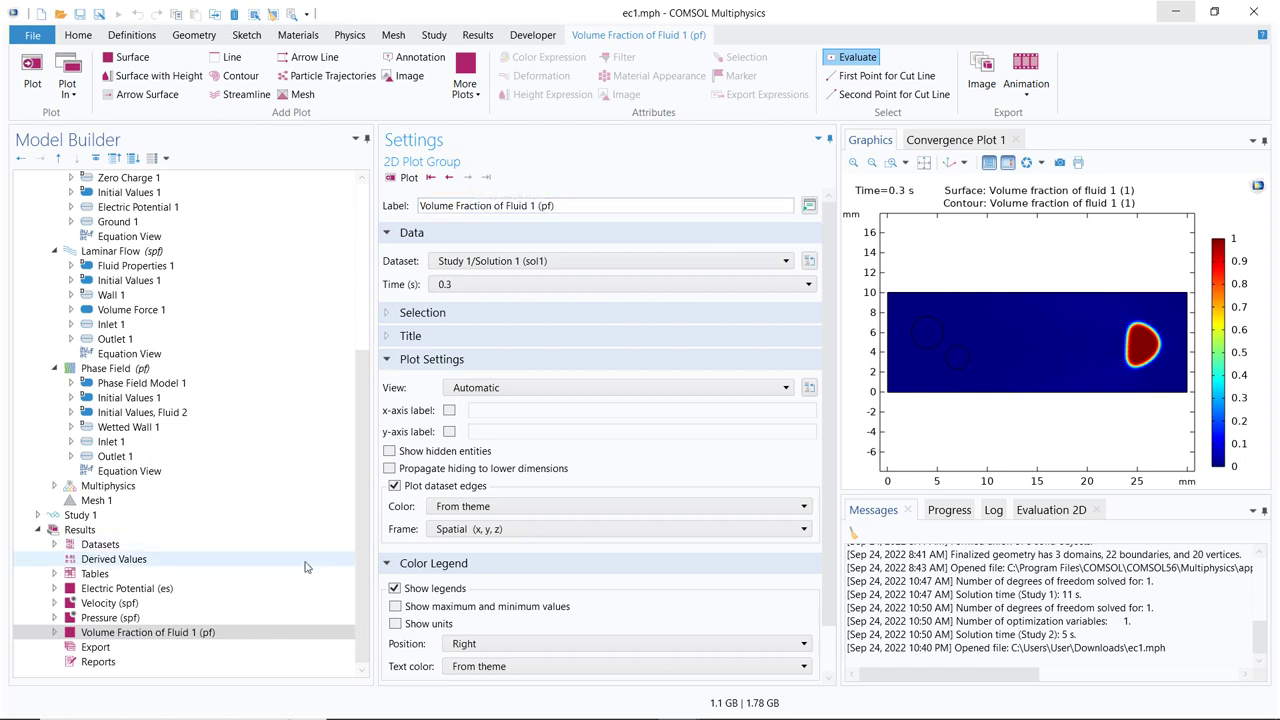
- Show the electric potential plot, stepping forward to 0.3 s and back to 0.05 s
{"action": "left_click", "coordinate": [198, 591]}
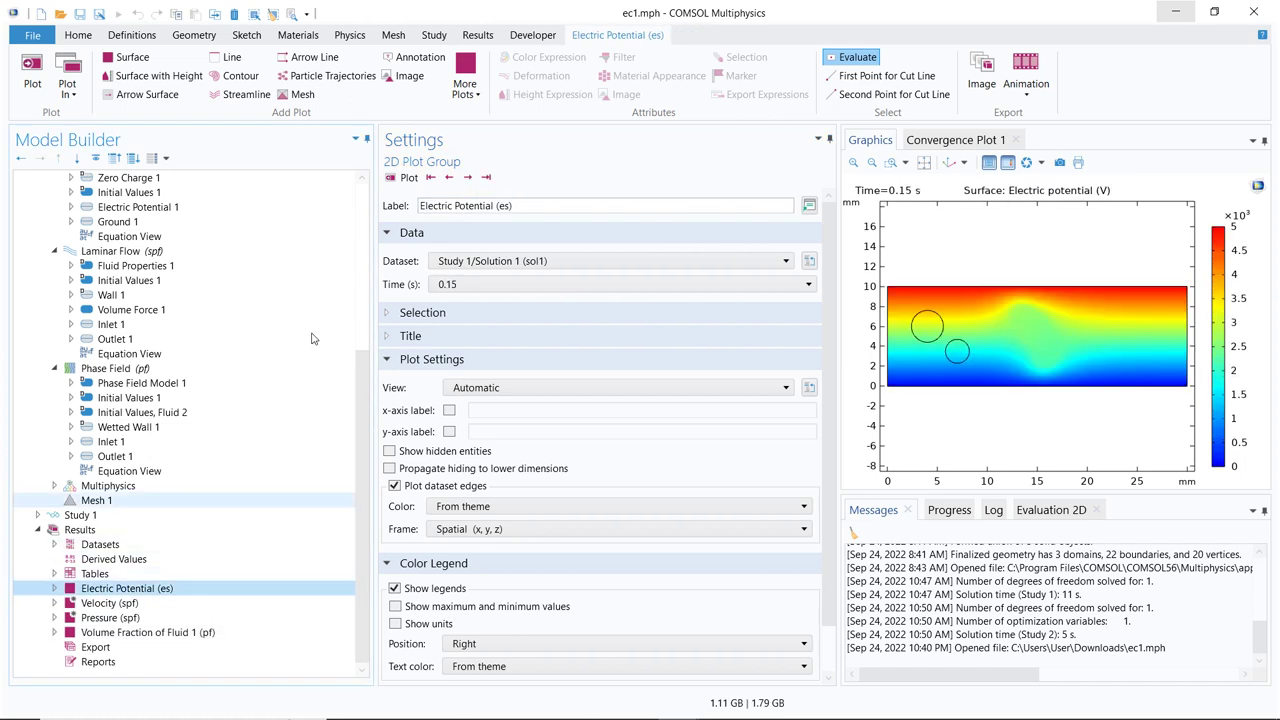
{"action": "left_click", "coordinate": [466, 177]}
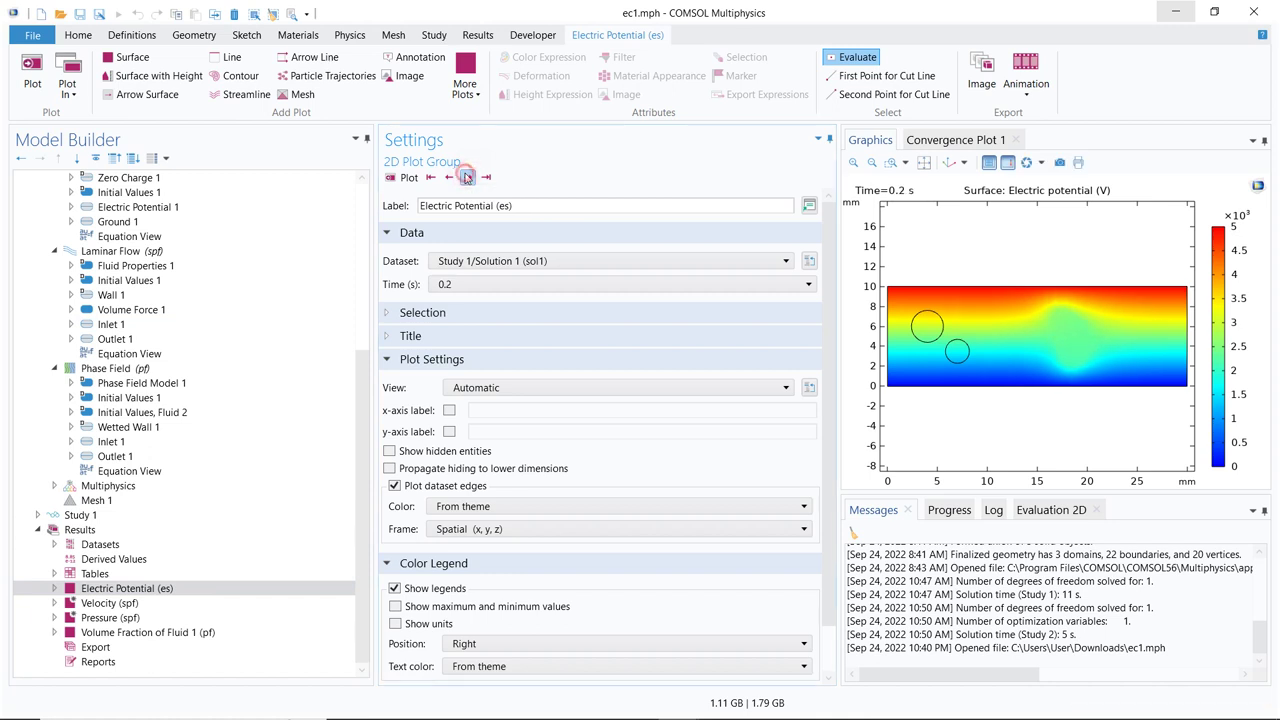
{"action": "left_click", "coordinate": [466, 177]}
{"action": "left_click", "coordinate": [466, 177]}
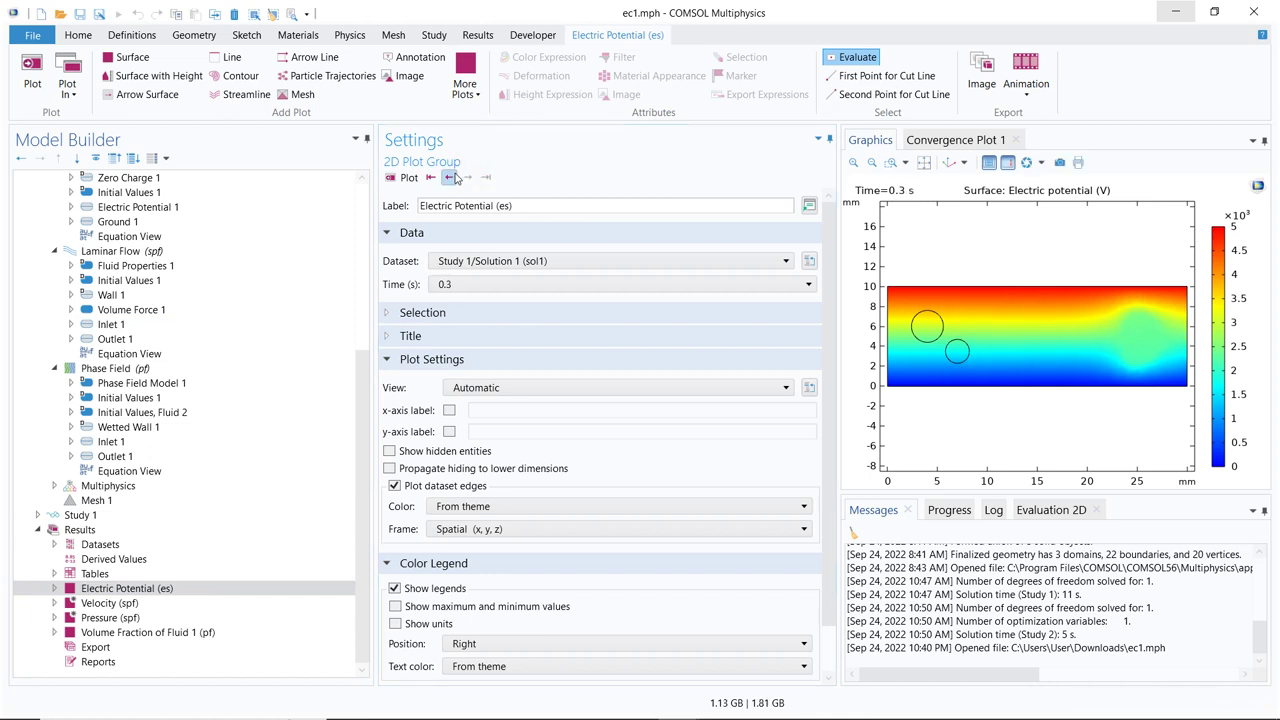
{"action": "left_click", "coordinate": [451, 177]}
{"action": "left_click", "coordinate": [451, 177]}
{"action": "left_click", "coordinate": [451, 177]}
{"action": "left_click", "coordinate": [451, 177]}
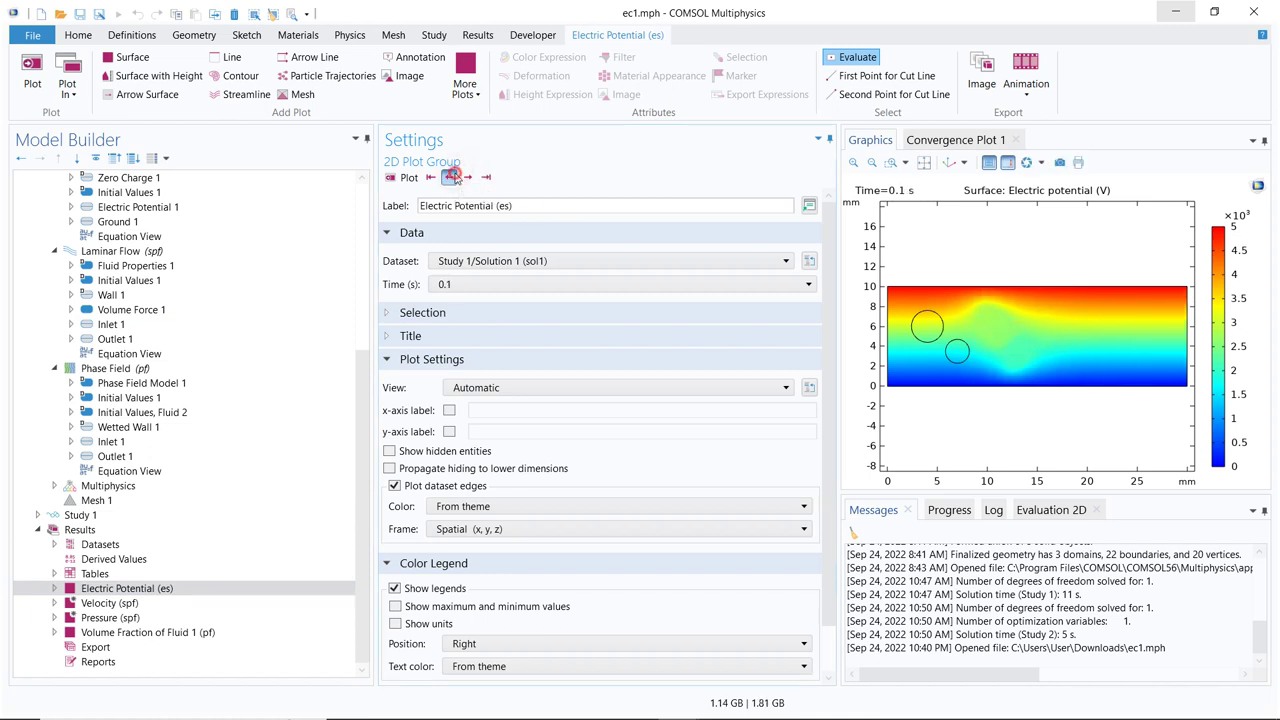
{"action": "left_click", "coordinate": [451, 177]}
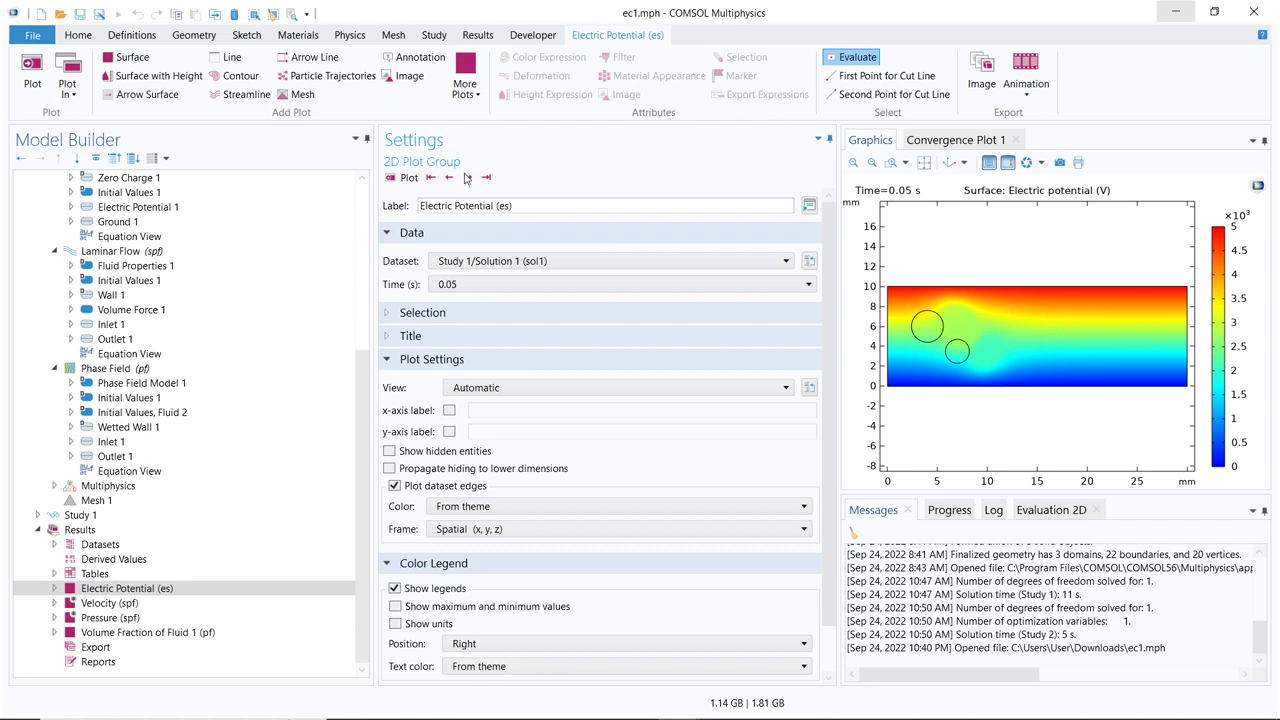
- Step the potential plot up to 0.3 s, back to 0.25 s, and expand its plot group
{"action": "left_click", "coordinate": [469, 178]}
{"action": "left_click", "coordinate": [469, 177]}
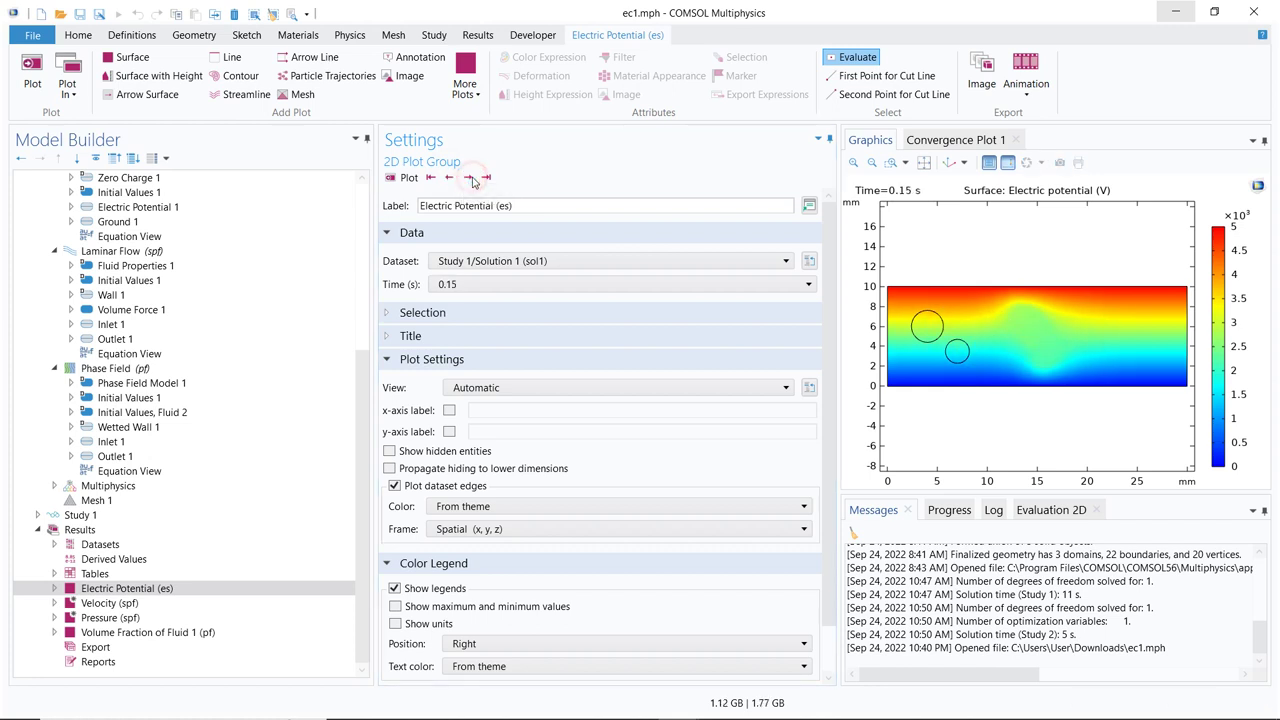
{"action": "left_click", "coordinate": [469, 177]}
{"action": "left_click", "coordinate": [469, 177]}
{"action": "left_click", "coordinate": [469, 177]}
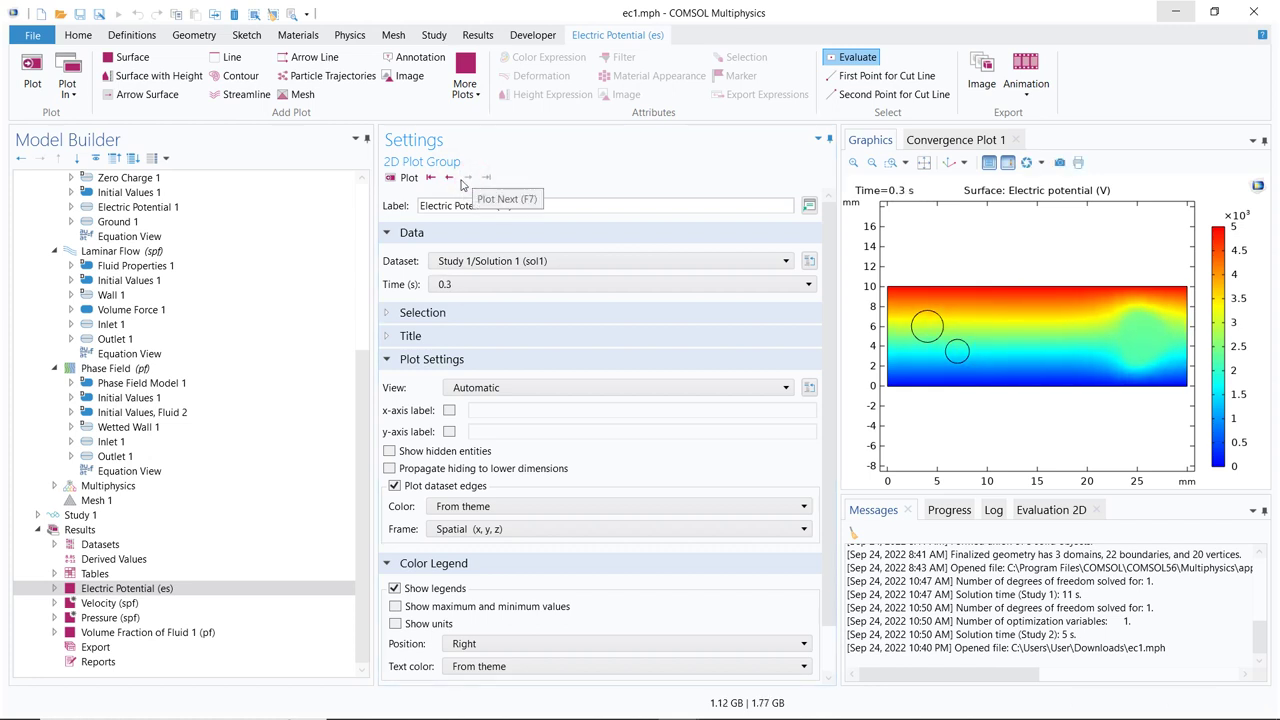
{"action": "left_click", "coordinate": [451, 177]}
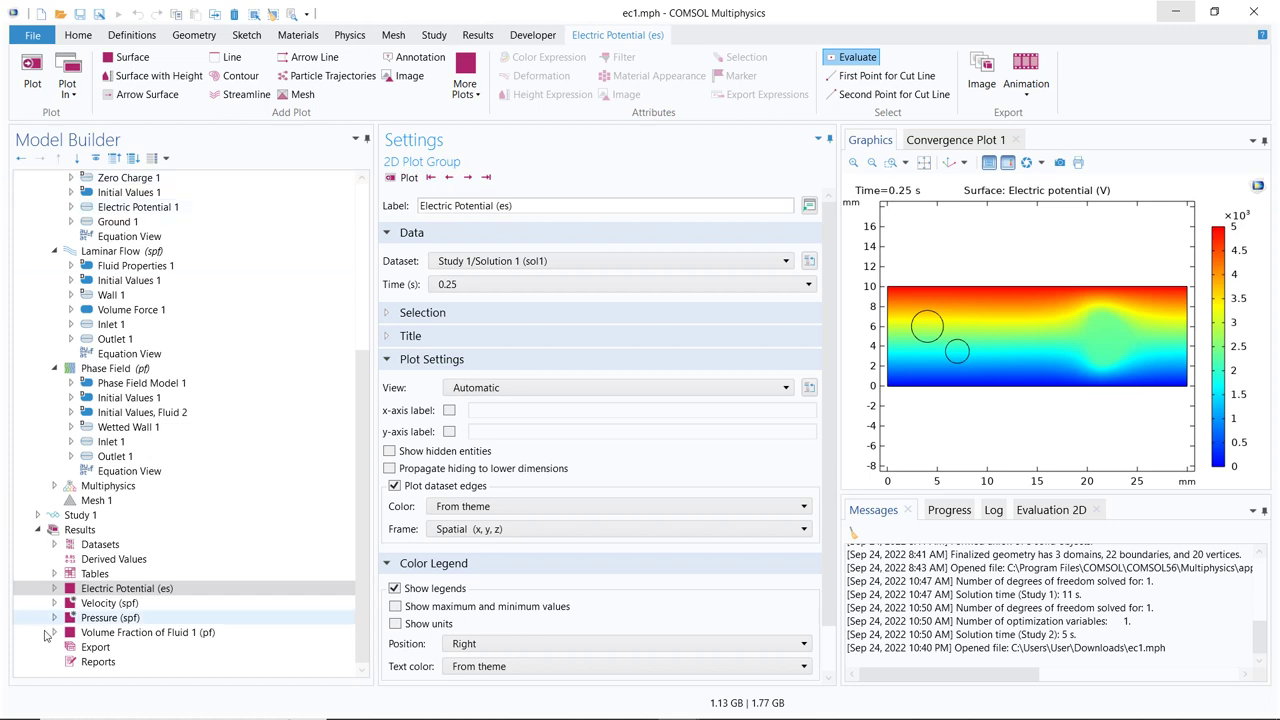
{"action": "left_click", "coordinate": [55, 588]}
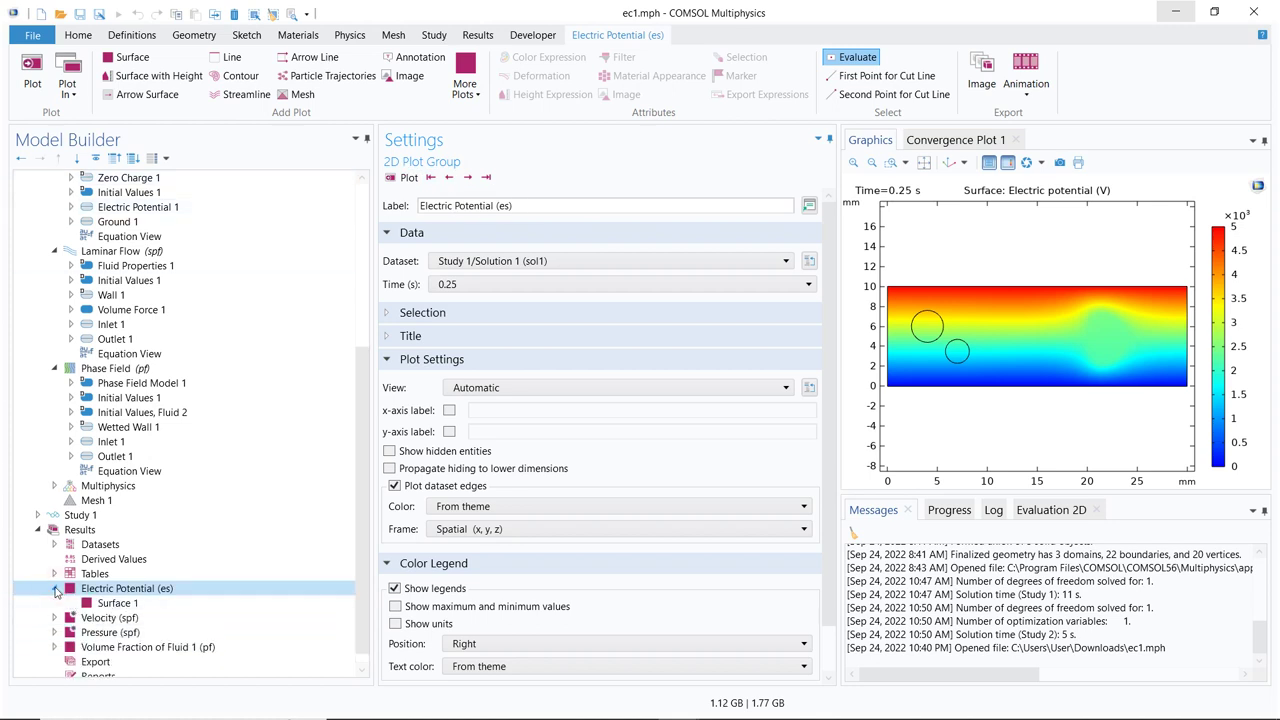